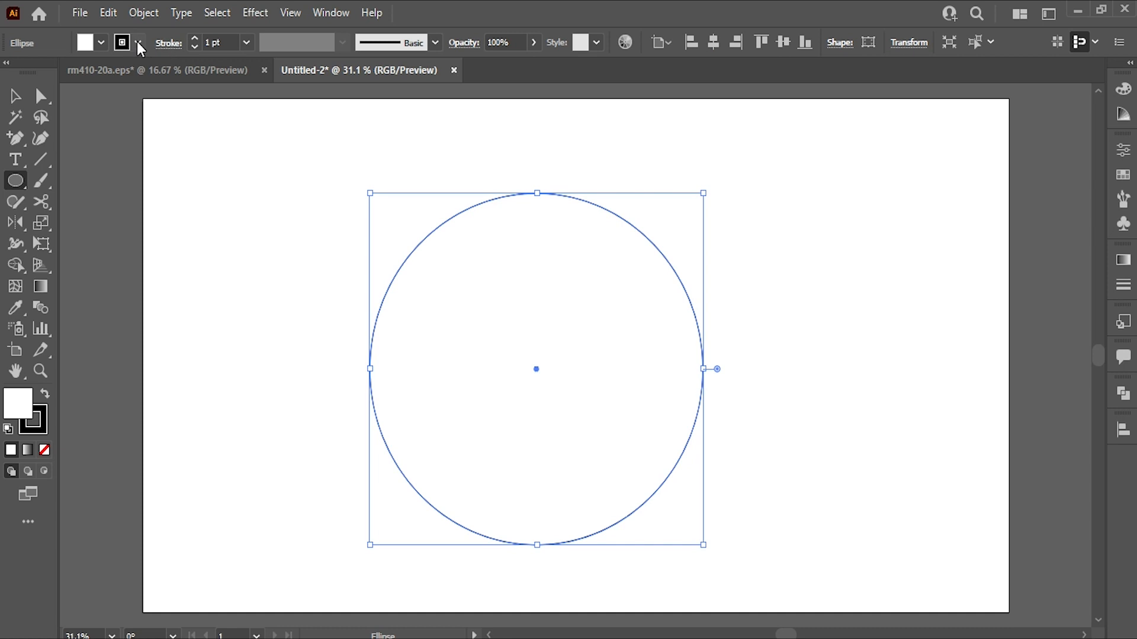
- Set the circle's stroke weight to 100 pt and remove its fill to form a thick black ring
left_click(246, 42)
left_click(278, 468)
left_click(44, 450)
left_click(16, 95)
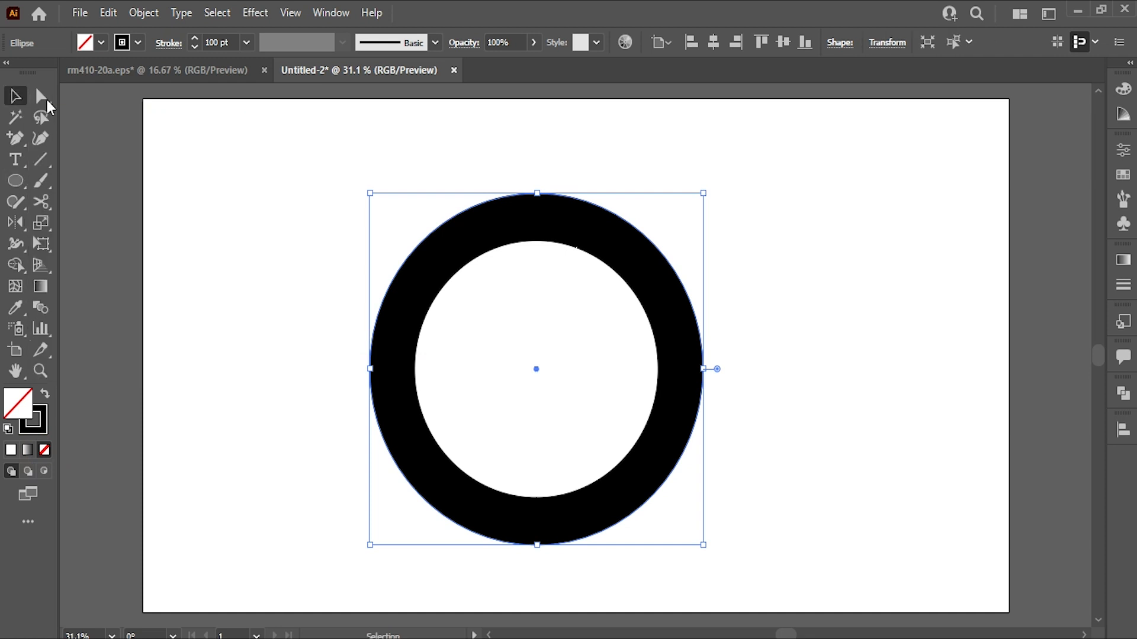
- Draw a tall rectangle over the upper part of the ring, swap its fill and stroke, and narrow it from its left side
left_click(13, 184)
left_click_drag(17, 190, 153, 181)
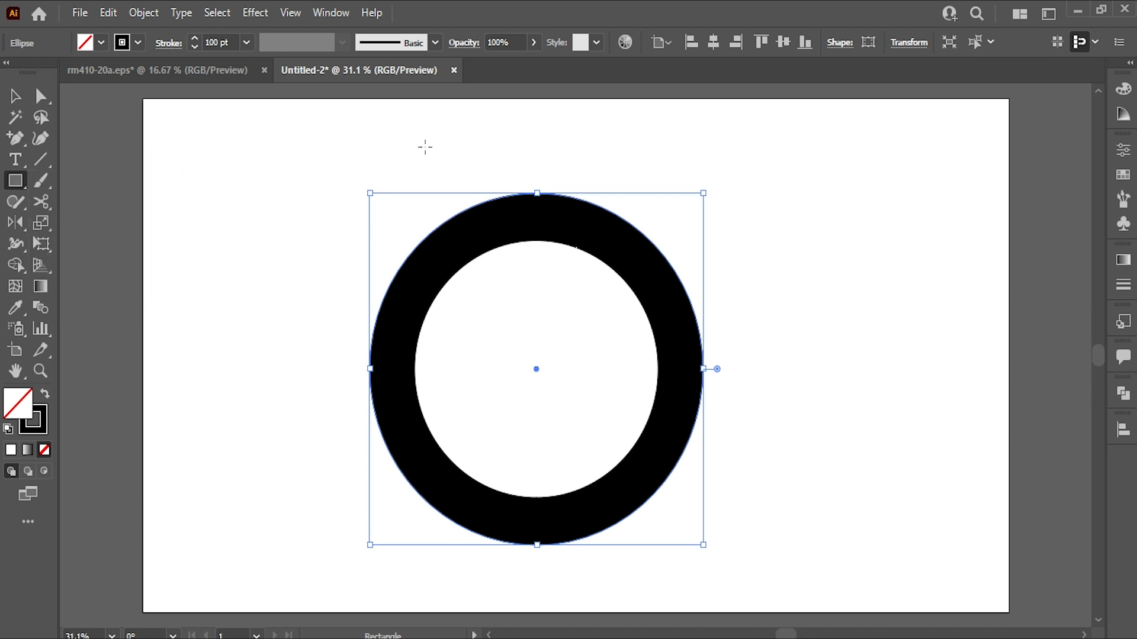
left_click_drag(425, 141, 614, 473)
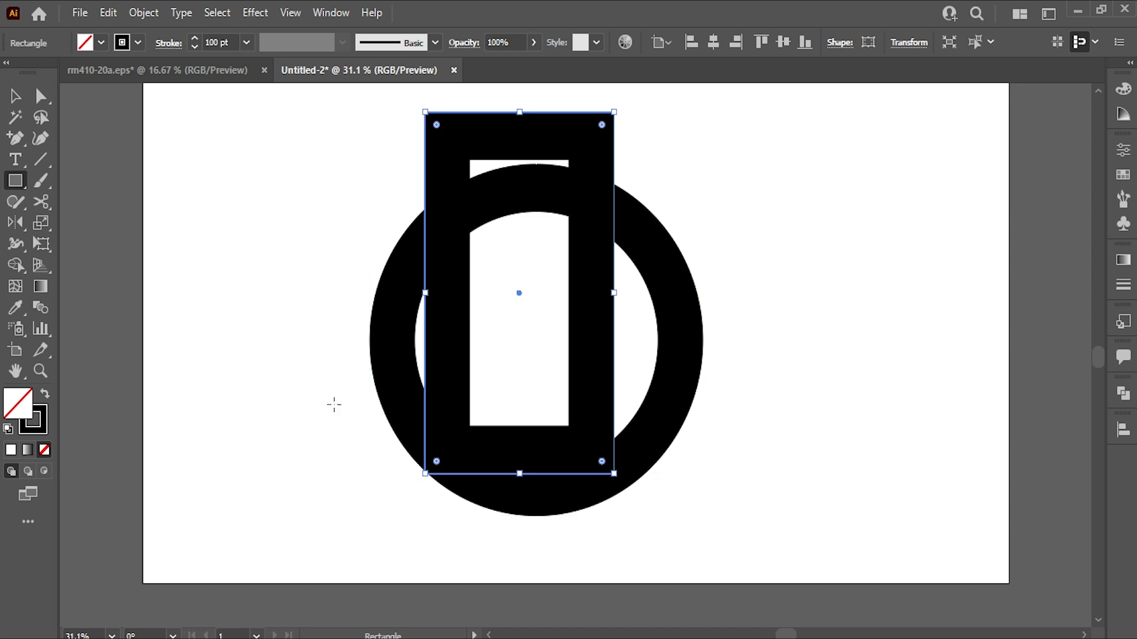
left_click(45, 393)
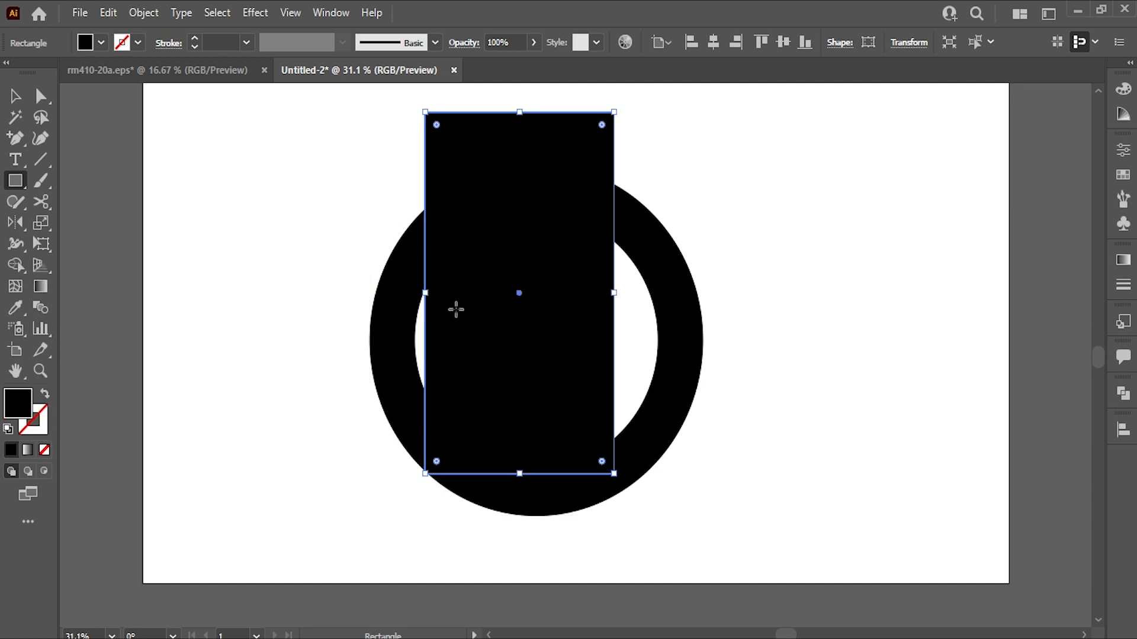
left_click_drag(425, 294, 458, 293)
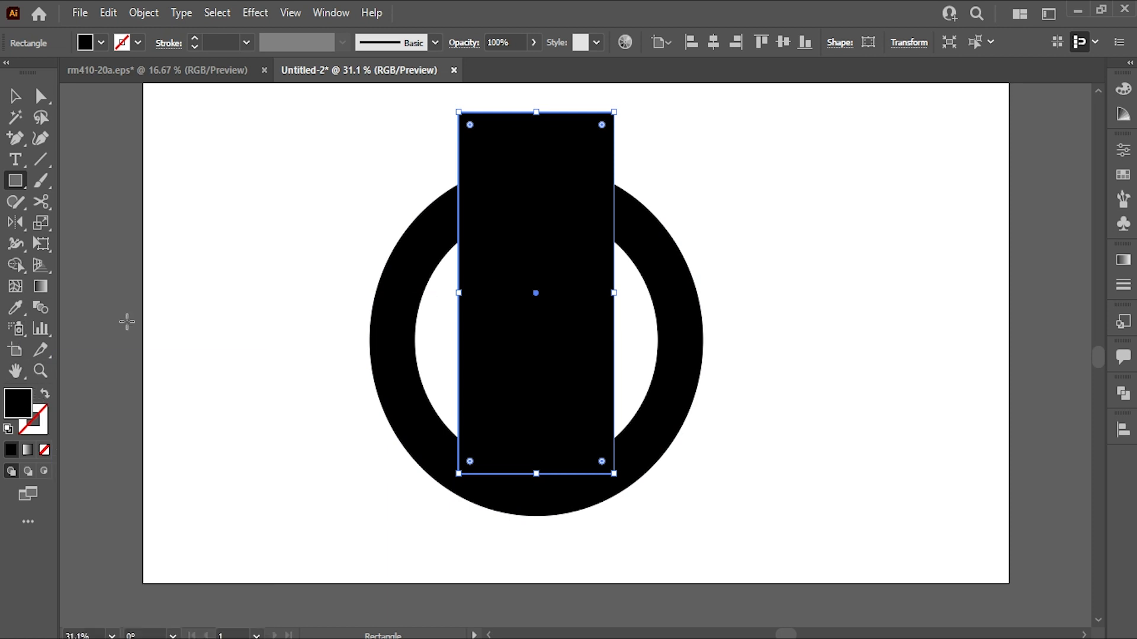
- Round the rectangle's corners fully into a capsule and give it a 100 pt black stroke with no fill
left_click_drag(470, 125, 594, 222)
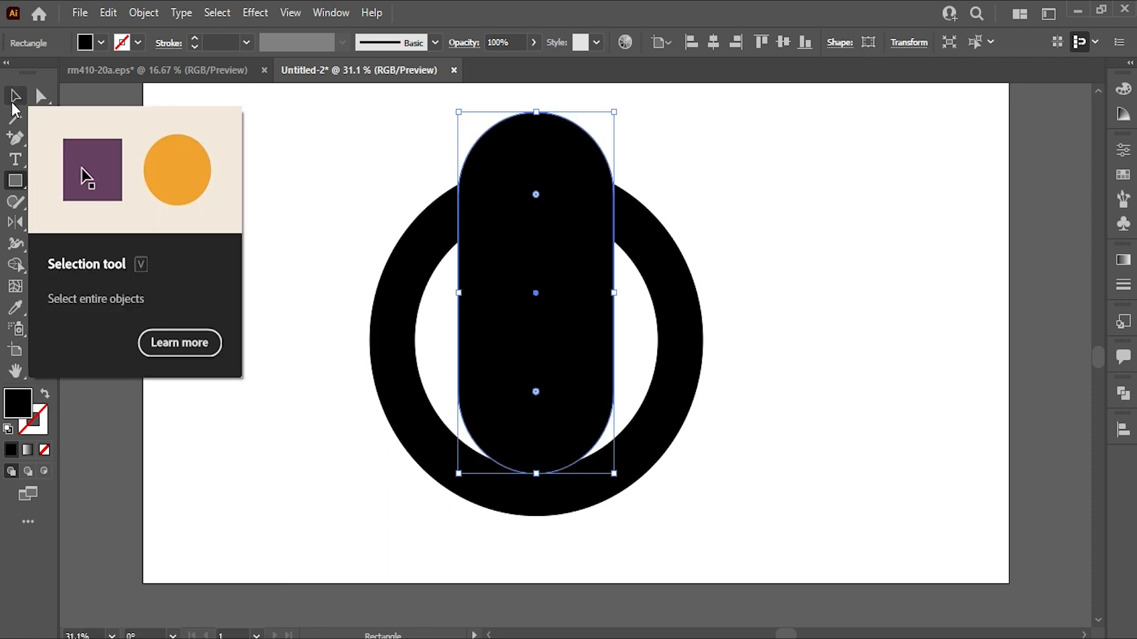
left_click(16, 95)
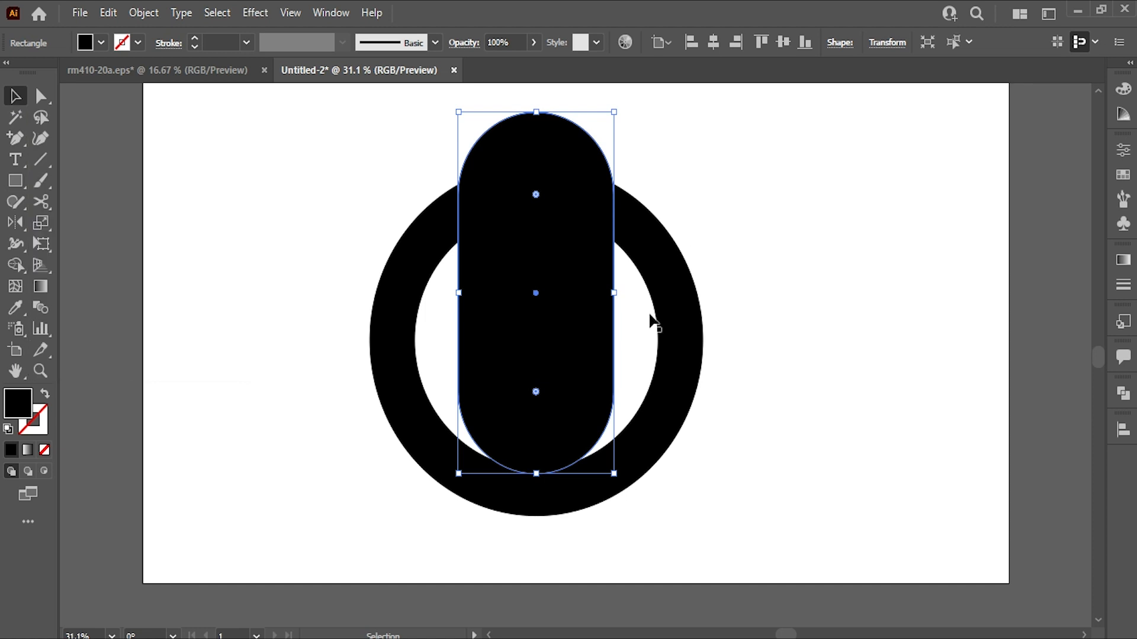
left_click(45, 395)
left_click(246, 42)
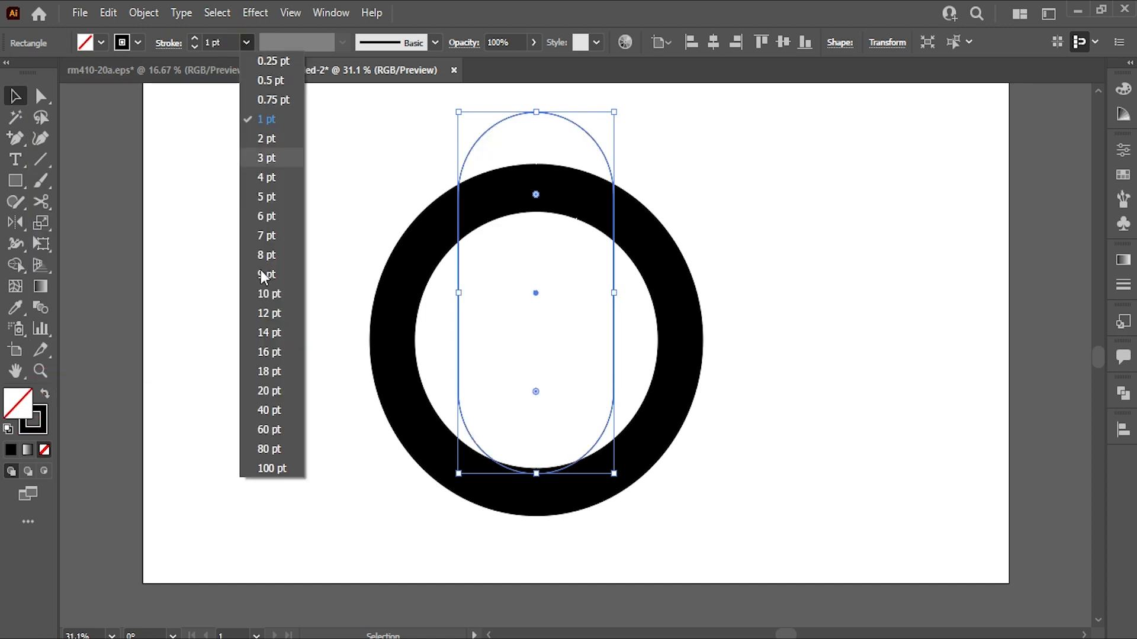
left_click(271, 468)
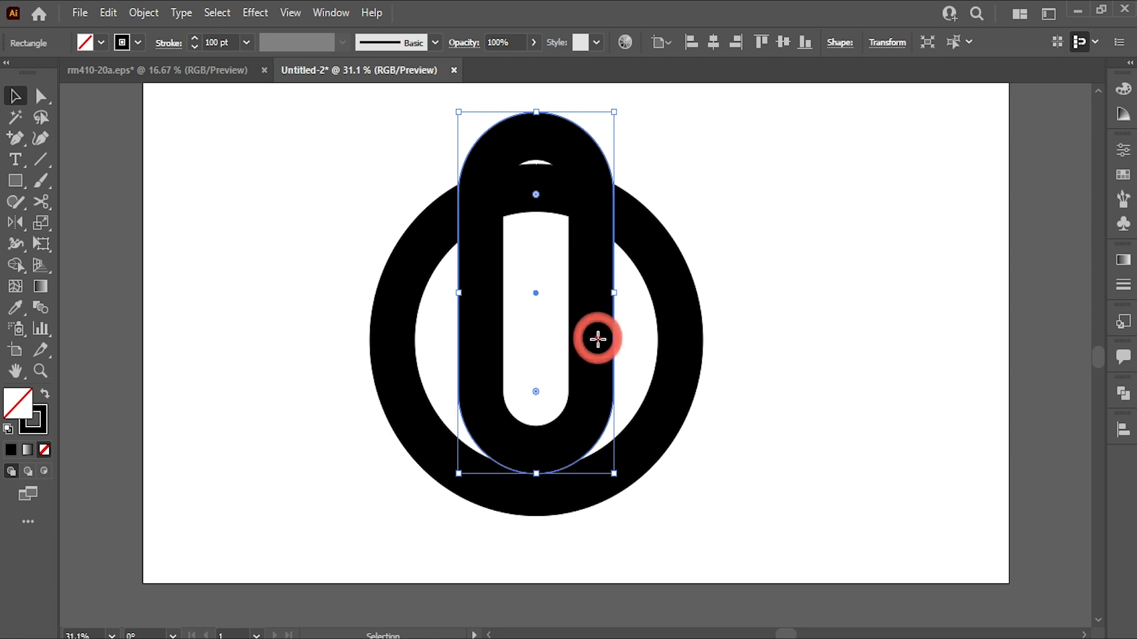
- Shift the capsule horizontally toward the ring's right side and check the reference logo in rm410-20a.eps
left_click_drag(599, 337, 601, 330)
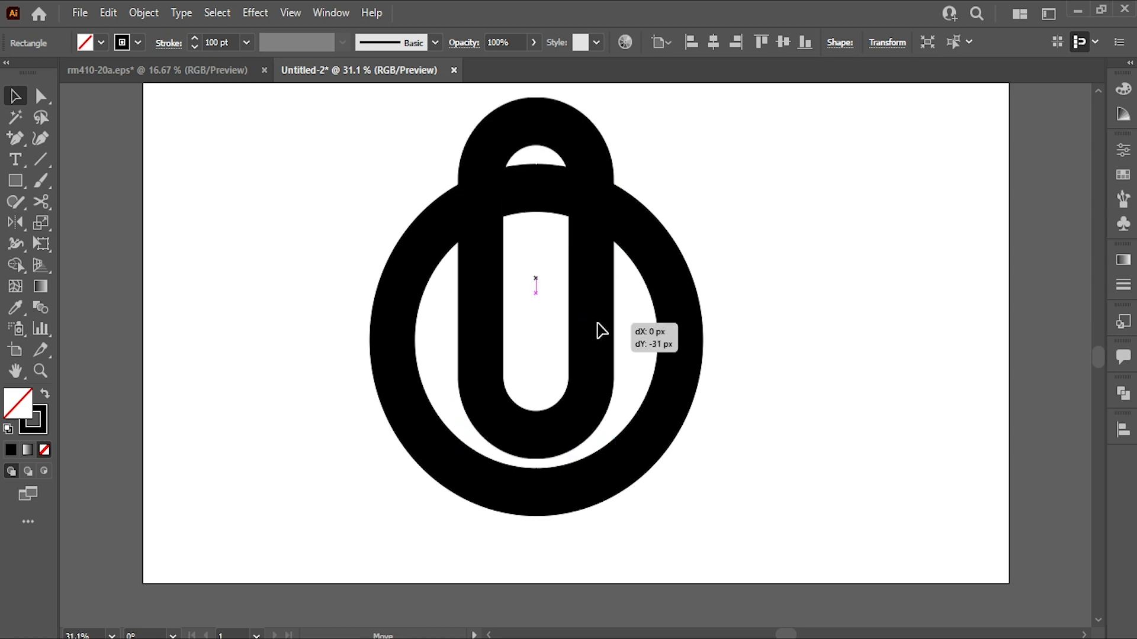
left_click_drag(597, 322, 634, 336)
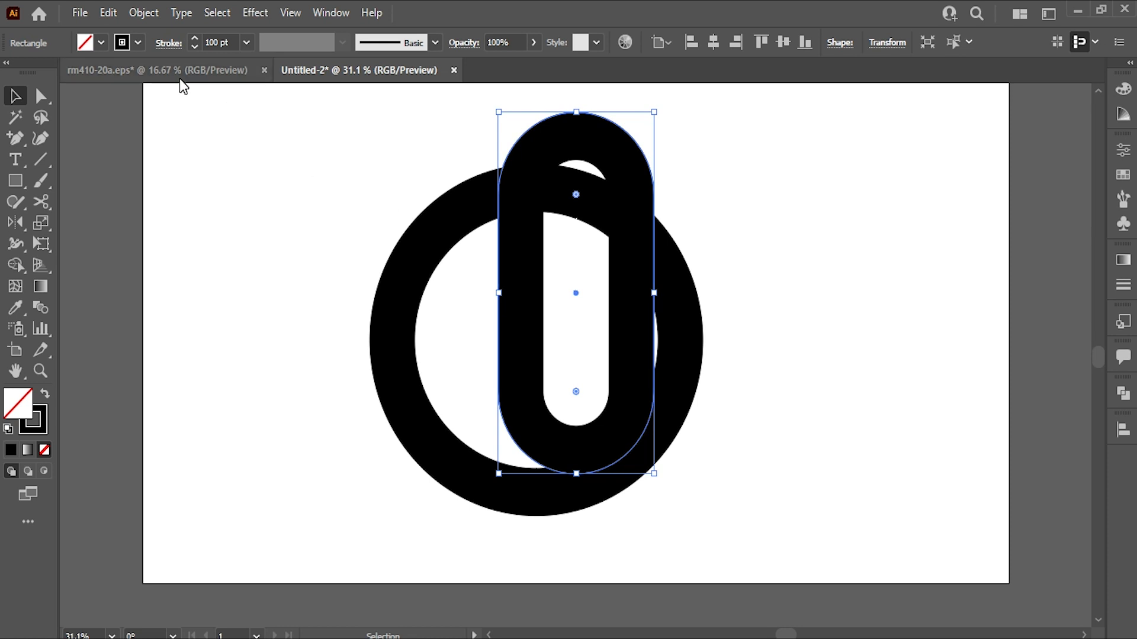
left_click(208, 70)
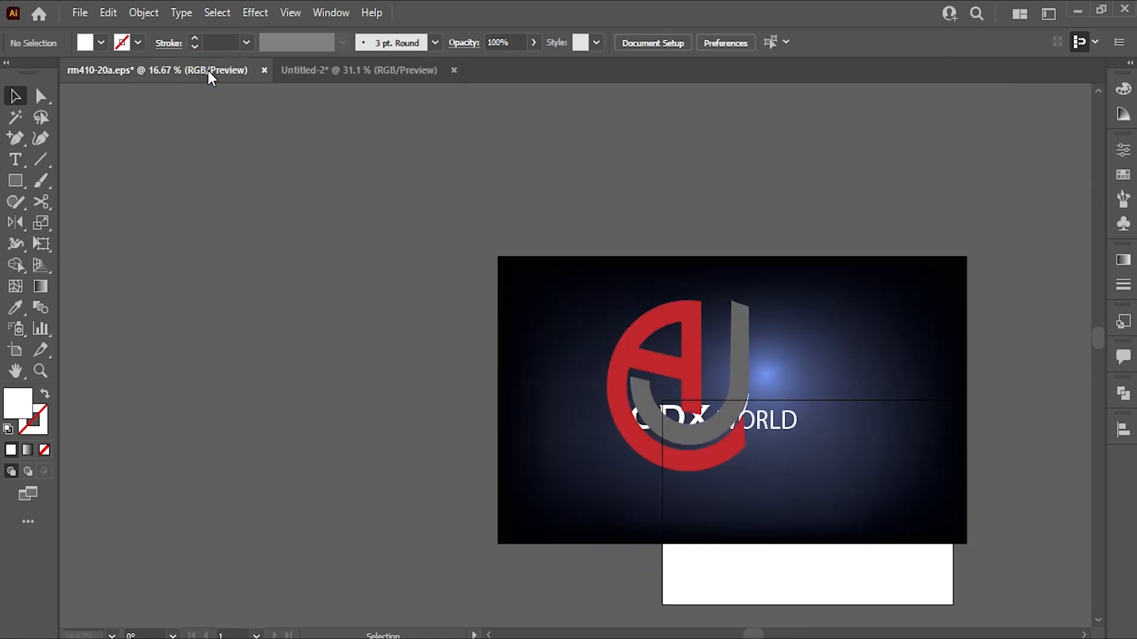
left_click(328, 68)
- Widen the capsule from its left side and move it so it is centred with its lower curve just inside the ring
left_click_drag(499, 291, 459, 299)
left_click_drag(534, 396, 566, 329)
left_click_drag(493, 305, 473, 293)
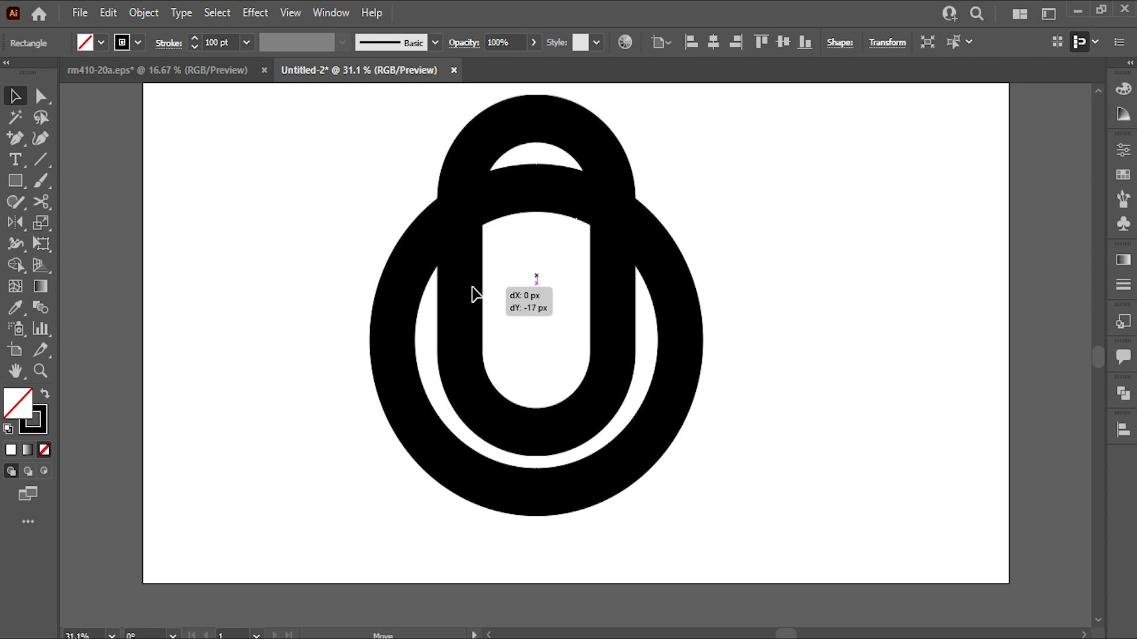
left_click_drag(474, 293, 474, 293)
- Draw a 100 pt vertical line through the ring's centre and a horizontal one from its left edge to just past the vertical line
left_click(40, 159)
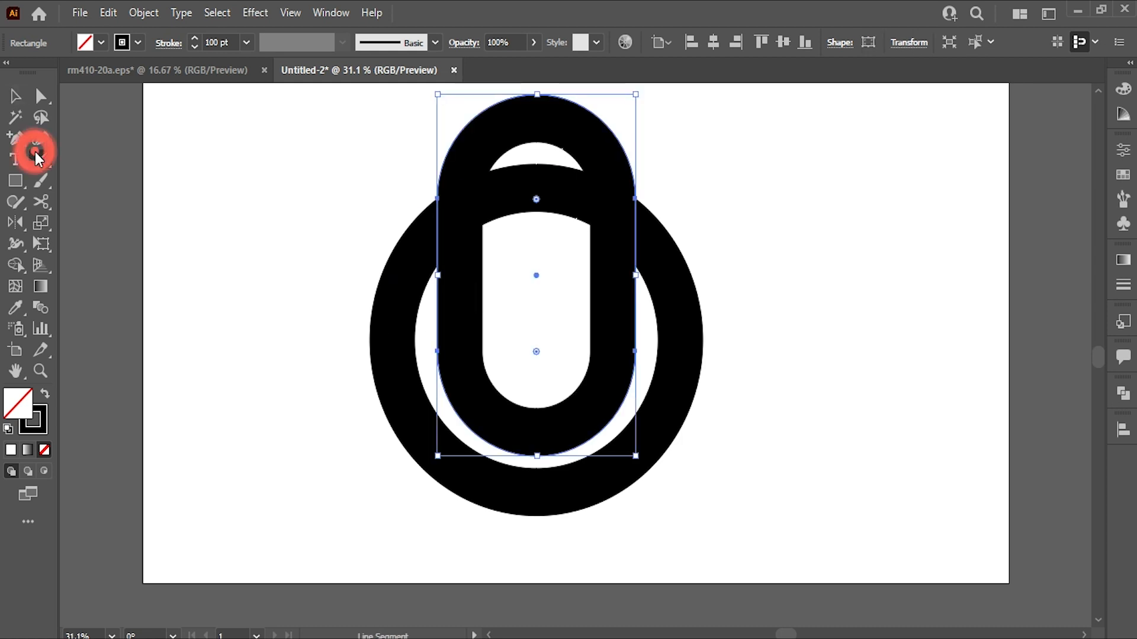
left_click_drag(535, 148, 536, 541)
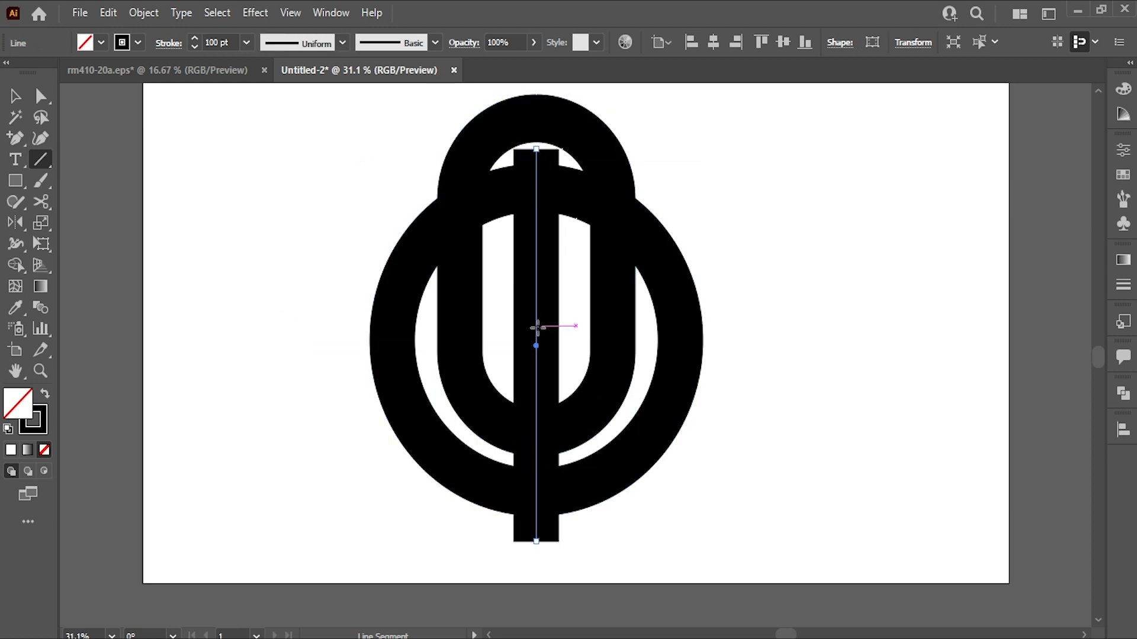
left_click_drag(536, 325, 365, 299)
left_click_drag(538, 325, 570, 325)
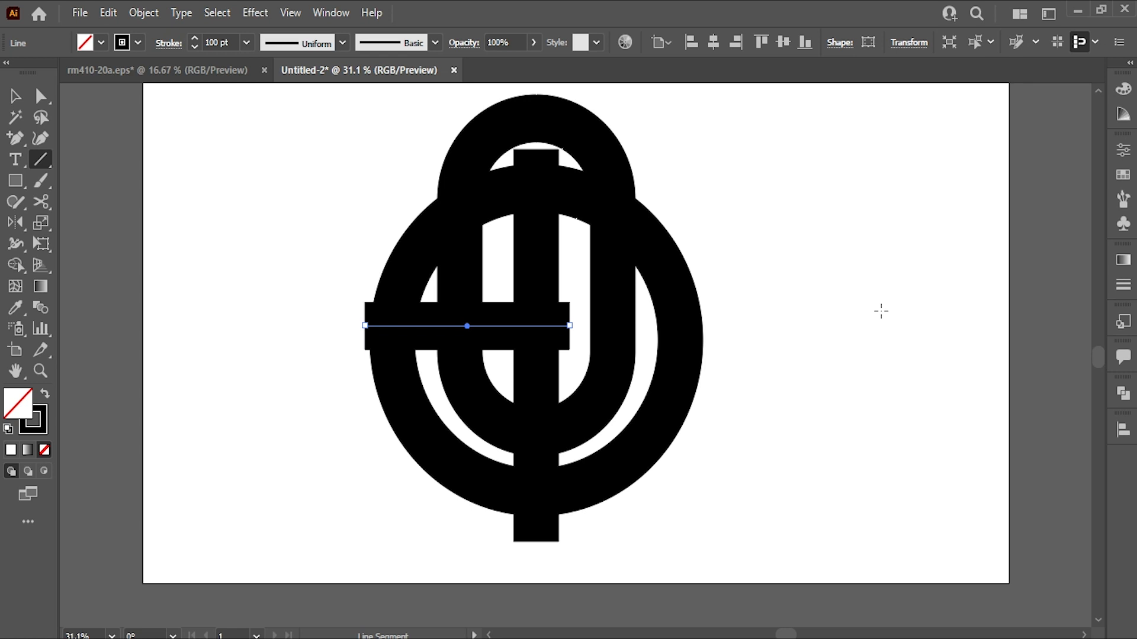
left_click(15, 96)
left_click(602, 293)
left_click_drag(603, 294, 667, 319)
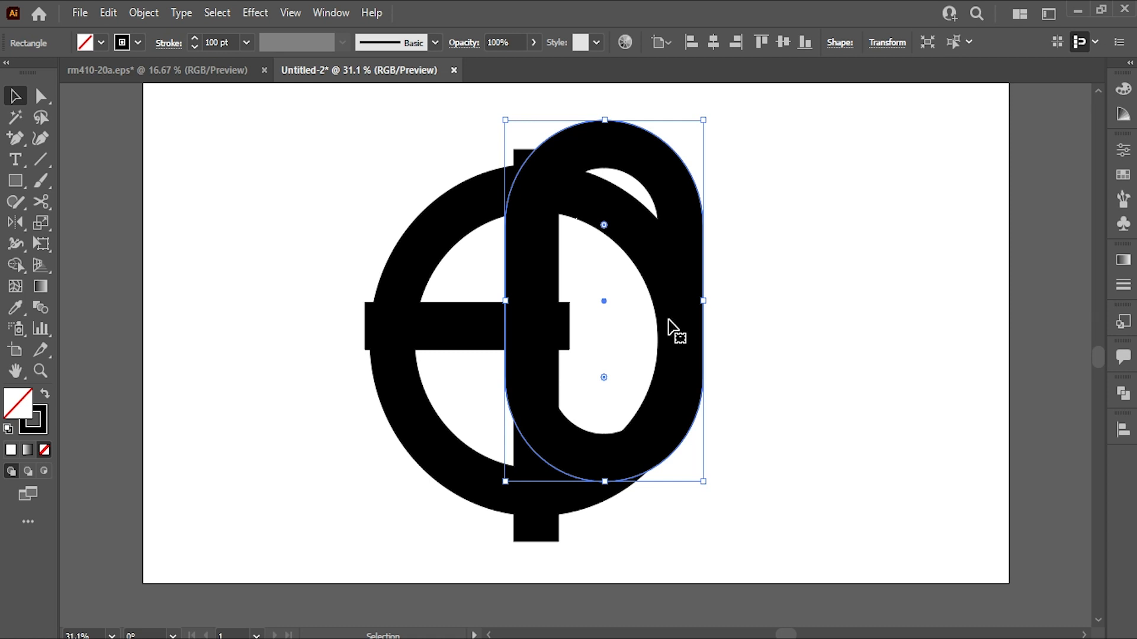
key("ctrl+z")
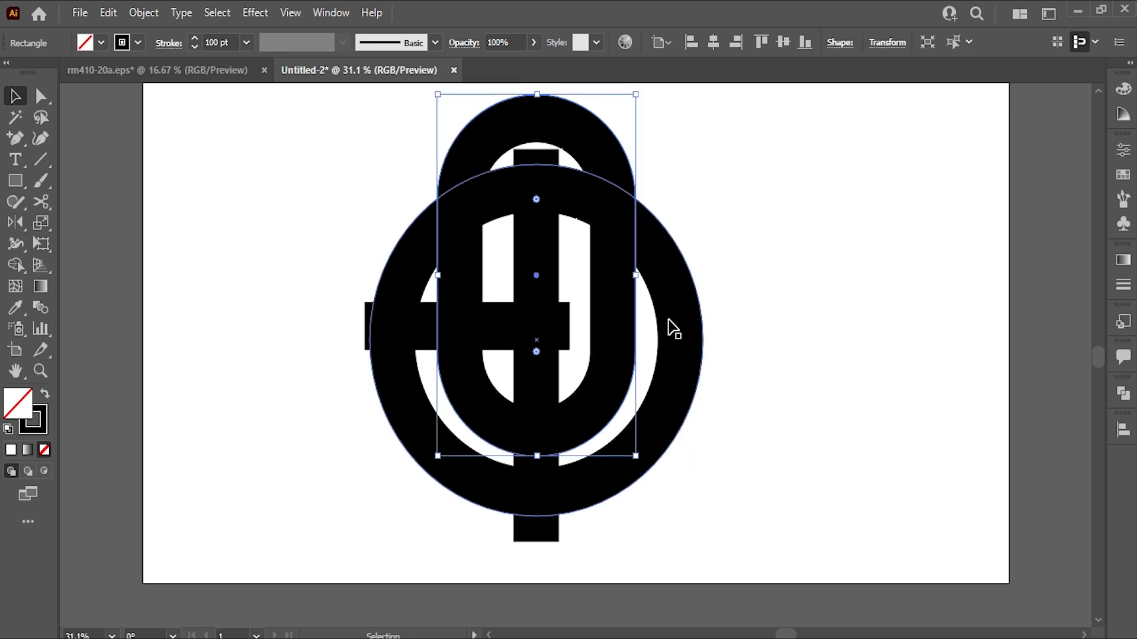
mouse_move(615, 360)
left_mouse_down()
mouse_move(616, 372)
mouse_move(615, 359)
left_mouse_up()
- Draw a slightly slanted 0.25 pt line across the ring's lower right band, starting at the capsule's edge and ending outside the ring
left_click(40, 160)
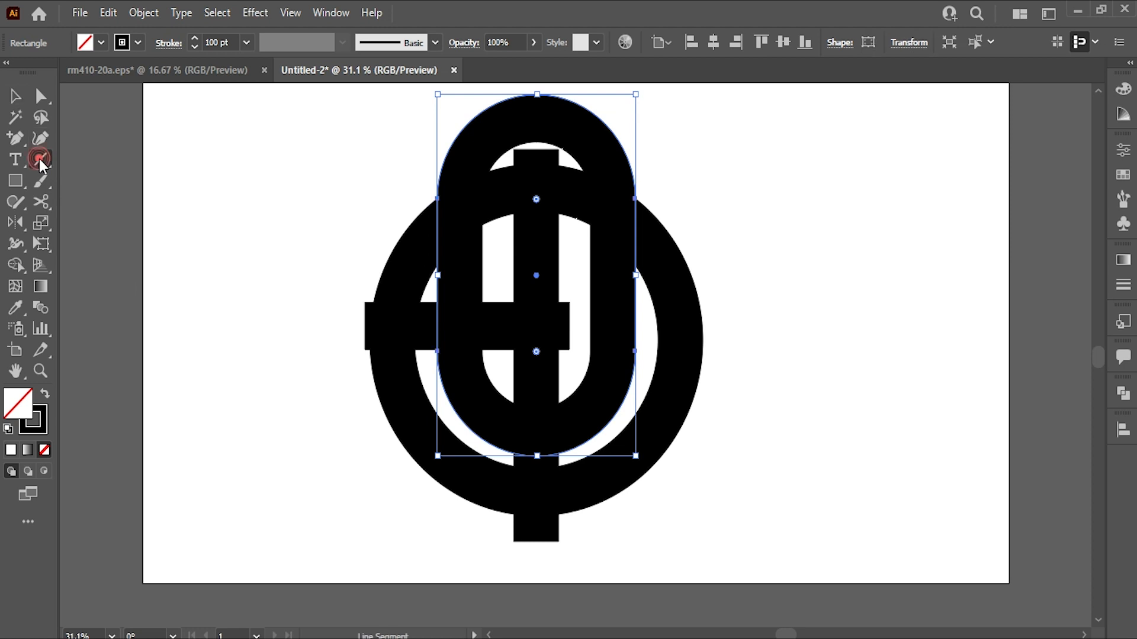
left_click(15, 95)
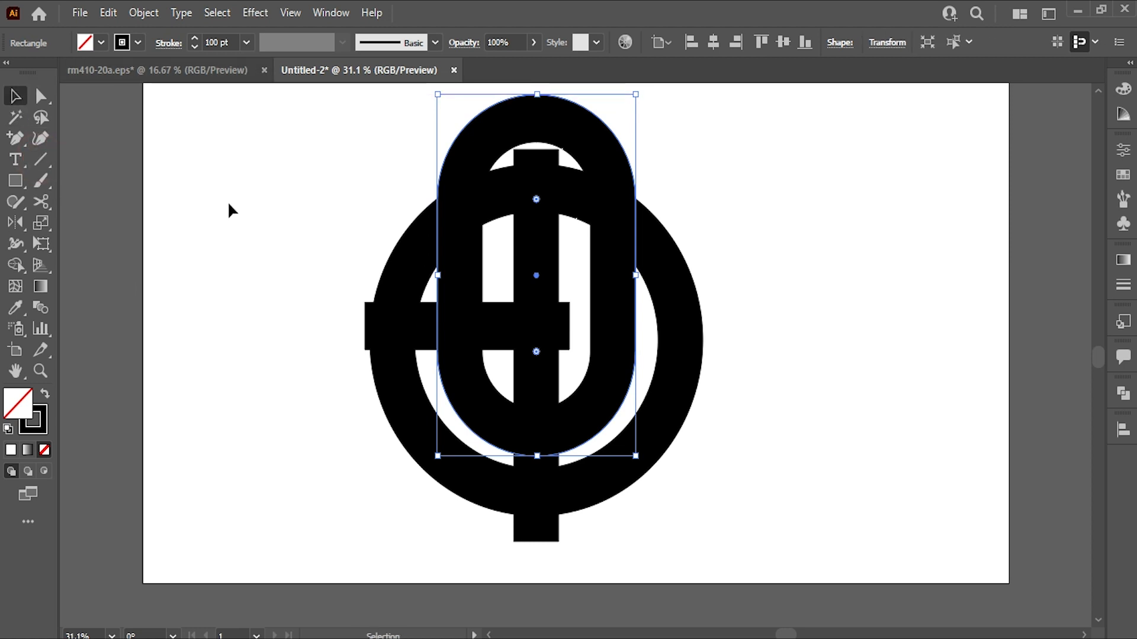
left_click(227, 201)
left_click(244, 43)
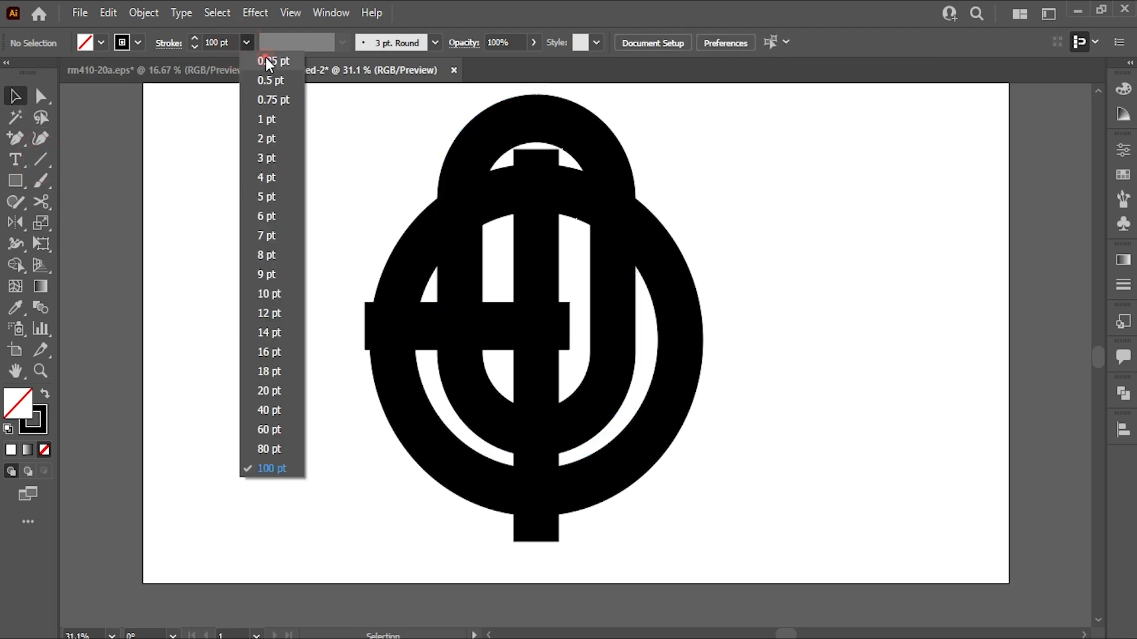
left_click(264, 56)
left_click(41, 160)
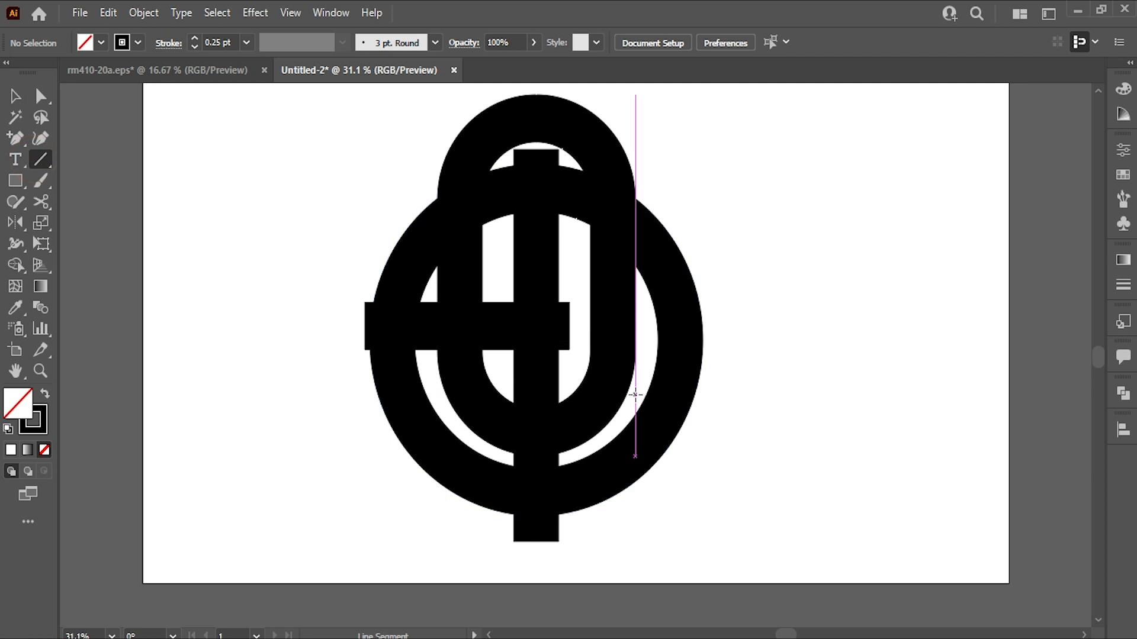
left_click_drag(623, 419, 635, 505)
scroll(636, 489, "down", 1)
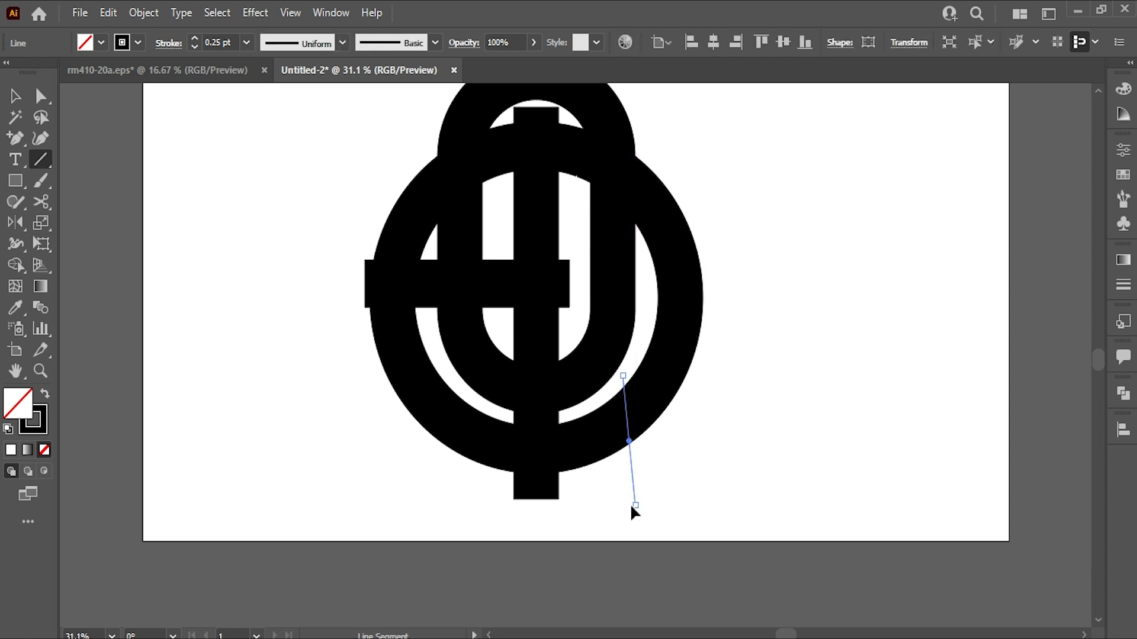
scroll(368, 304, "up", 2)
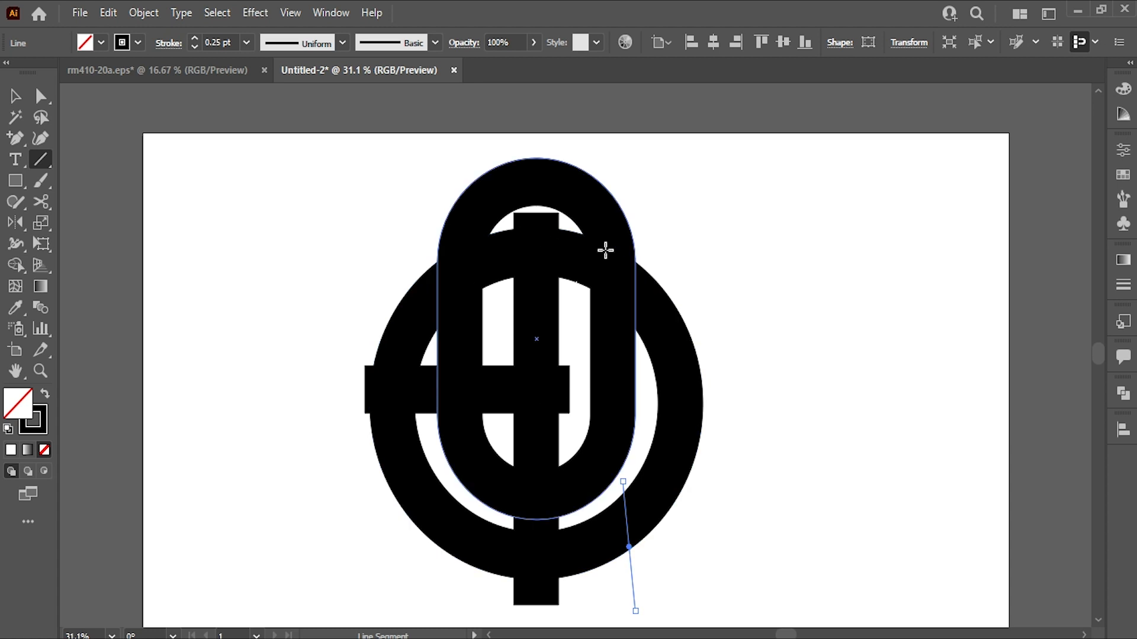
- Nudge the capsule slightly upward to widen the gap between its lower curve and the ring
left_click(16, 97)
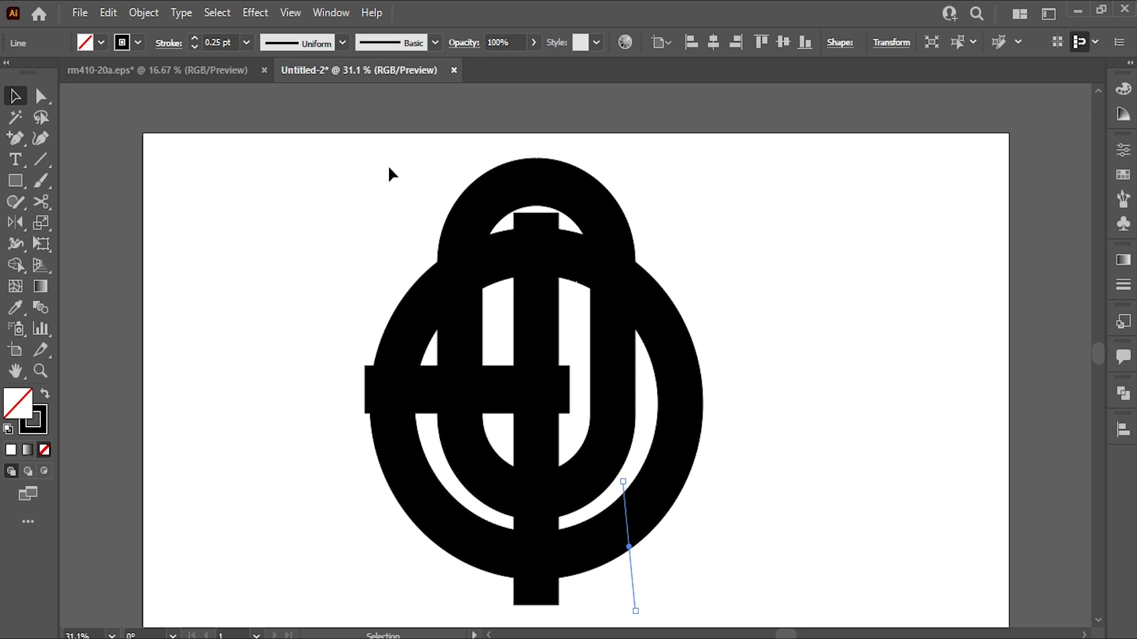
left_click(573, 195)
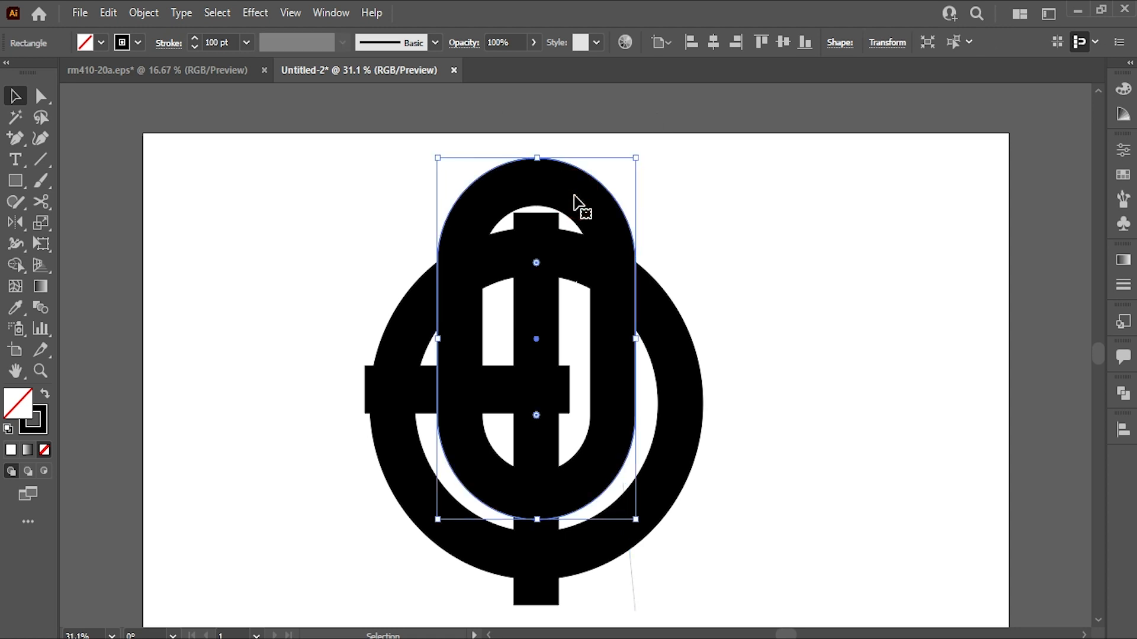
left_click_drag(573, 194, 573, 191)
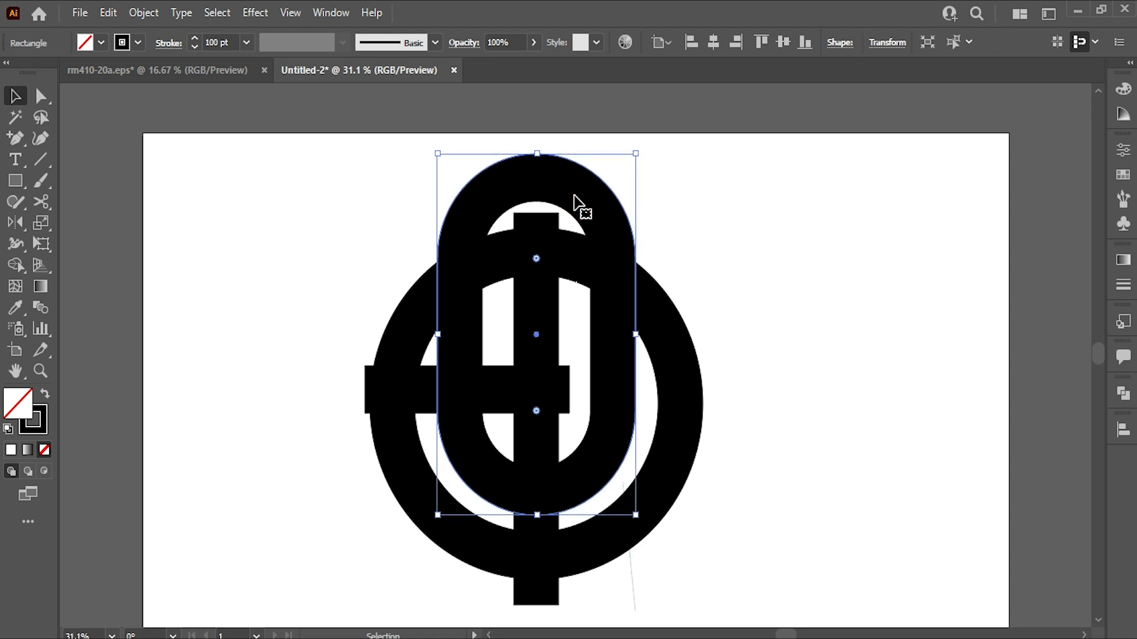
- Select all the artwork and expand the ring and capsule strokes into outlined shapes
left_click_drag(247, 195, 953, 610)
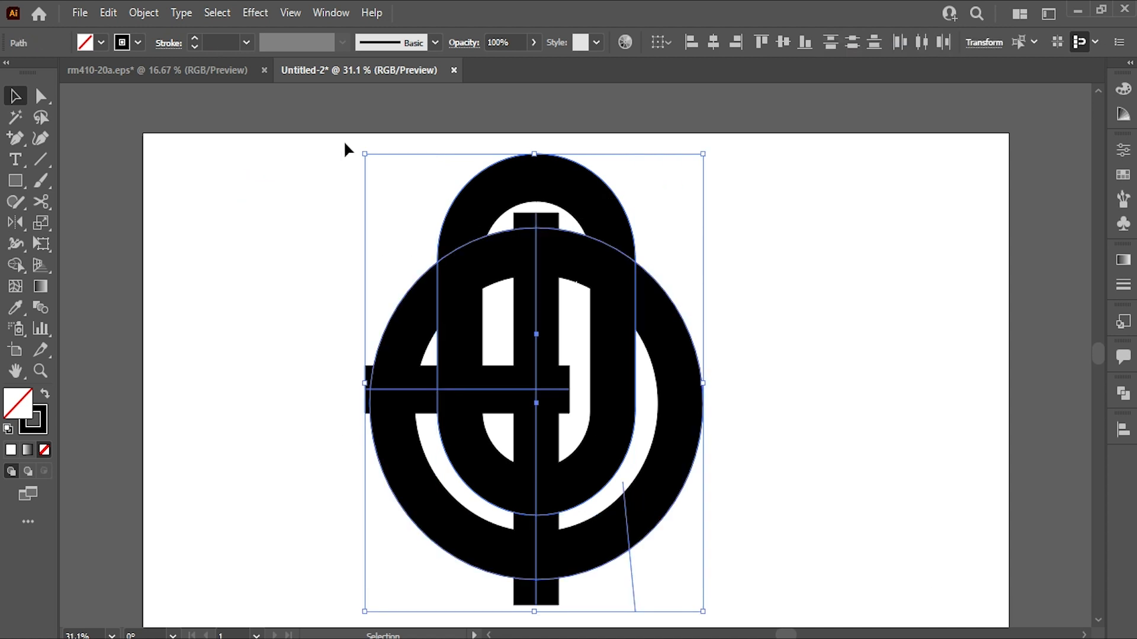
left_click(143, 13)
left_click(235, 229)
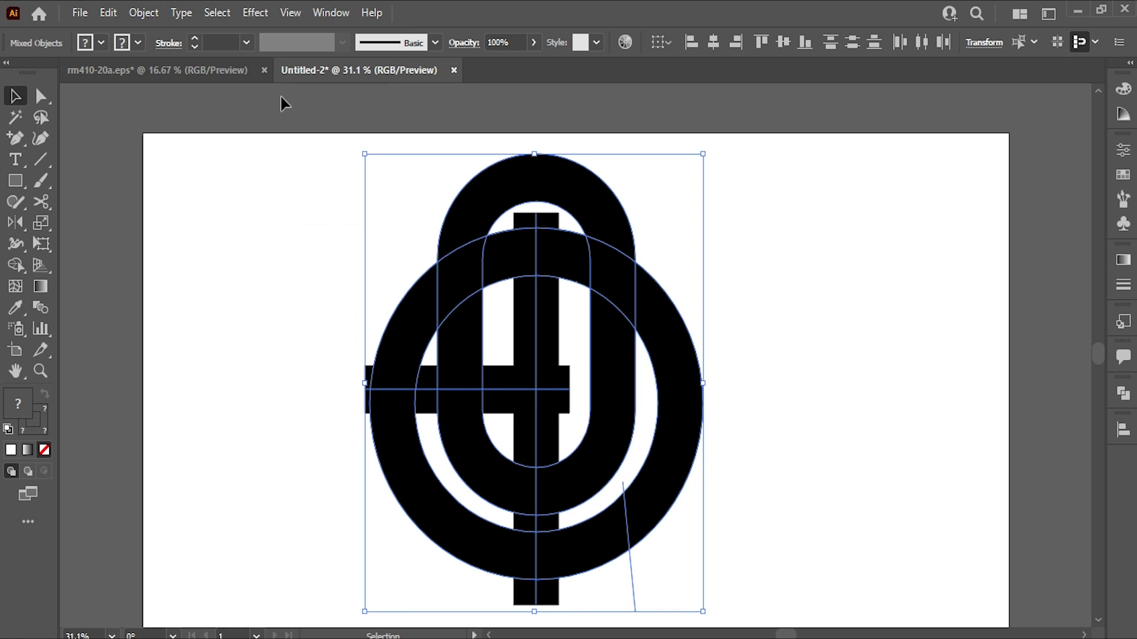
- Remove the capsule's top outside the ring, the line ends below the ring, and the vertical line's piece in the gap with Shape Builder
left_click(15, 265)
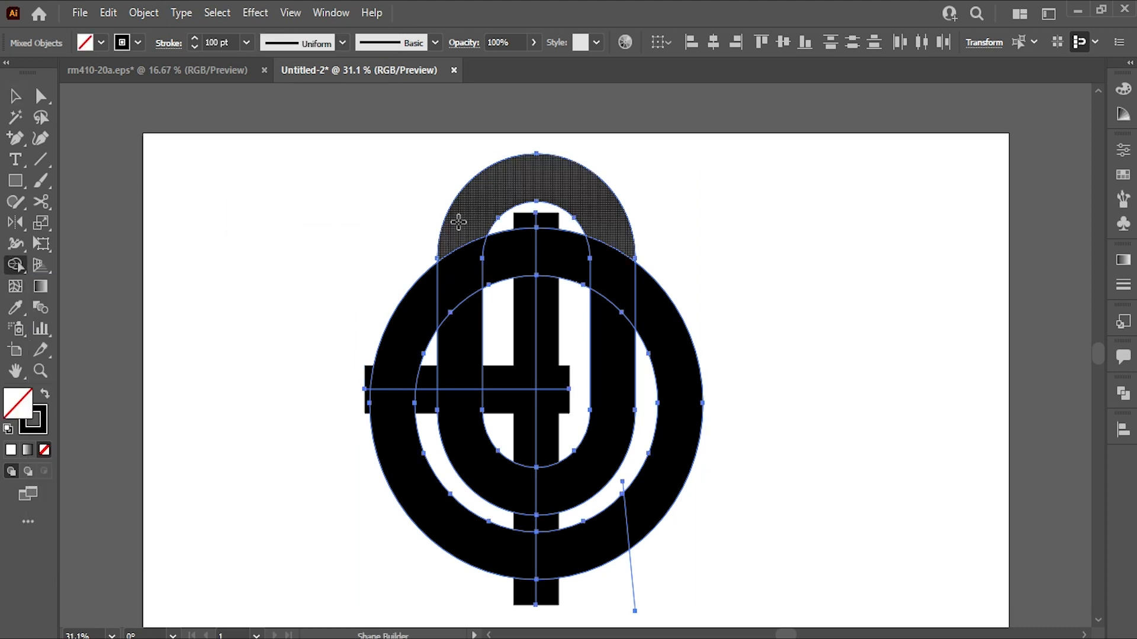
left_click_drag(458, 222, 633, 215)
left_click_drag(637, 577, 487, 596)
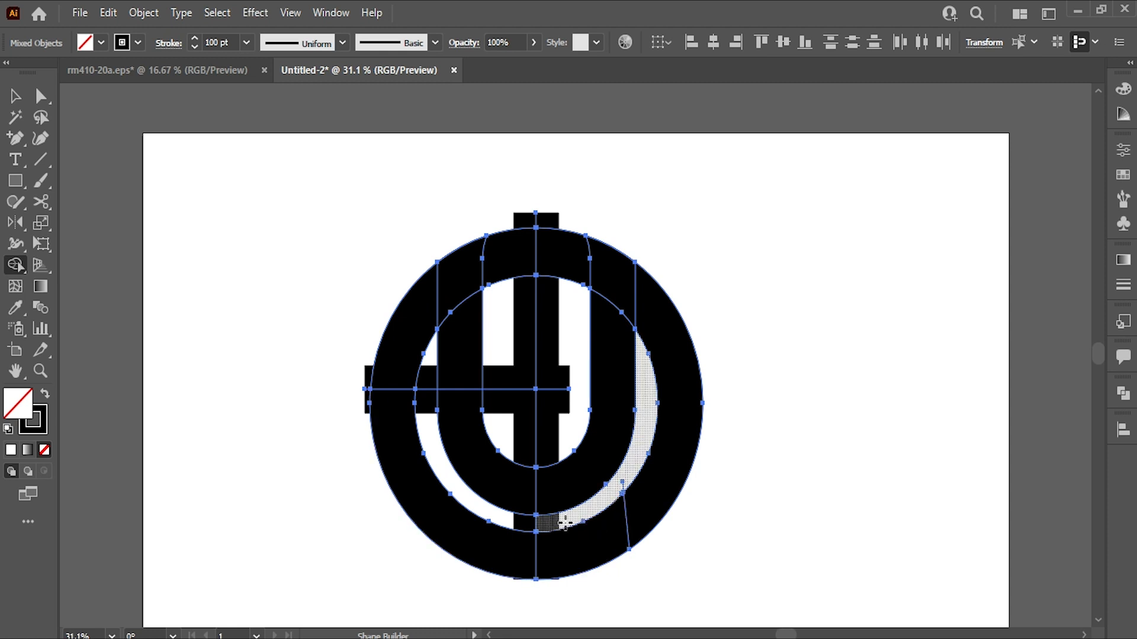
left_click_drag(564, 523, 509, 524)
- Examine the gap between the capsule and the ring around the vertical line, and the ring's lower edge
key("ctrl+1")
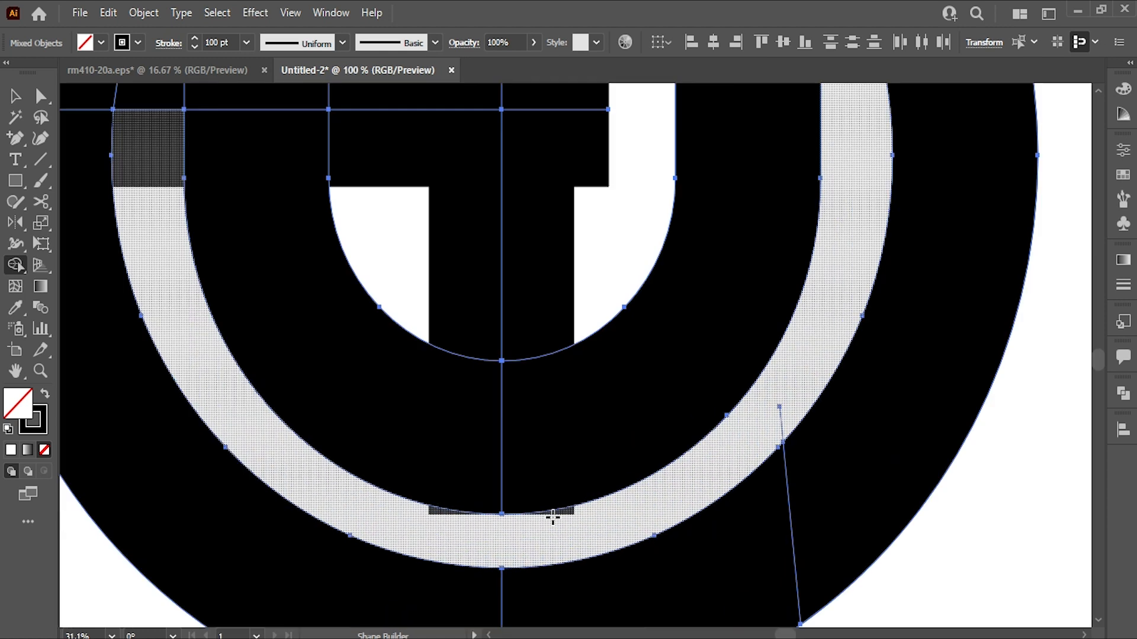
left_click(649, 481)
mouse_move(637, 503)
left_mouse_down()
mouse_move(583, 520)
mouse_move(664, 495)
left_mouse_up()
key("ctrl+1")
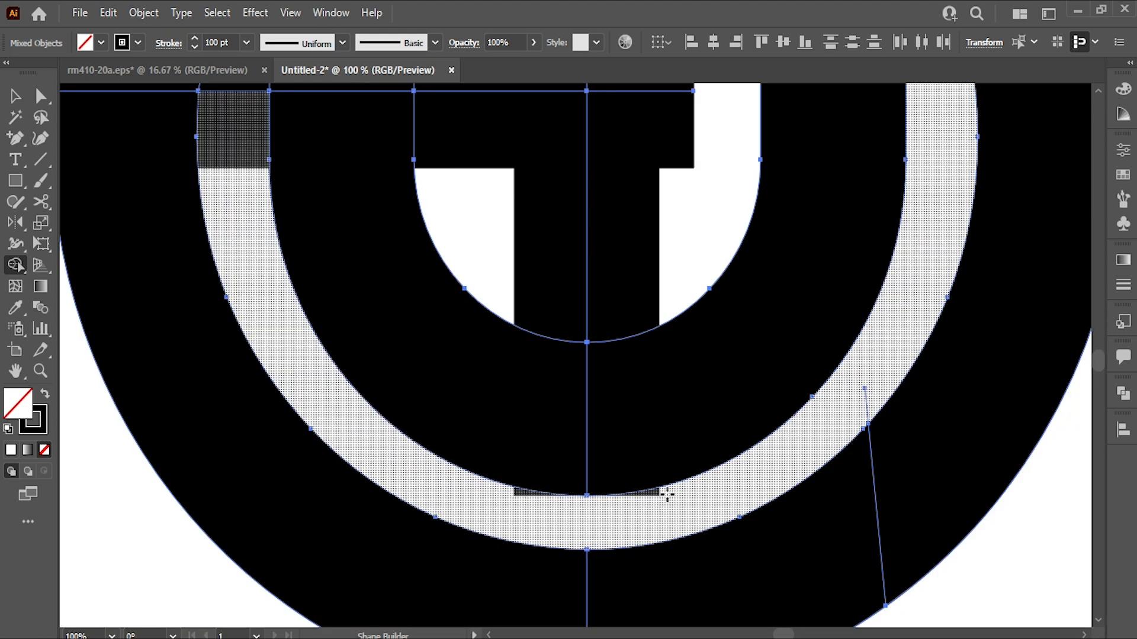
left_click_drag(657, 267, 545, 272)
scroll(544, 273, "up", 2)
scroll(545, 272, "down", 3)
scroll(545, 273, "down", 1)
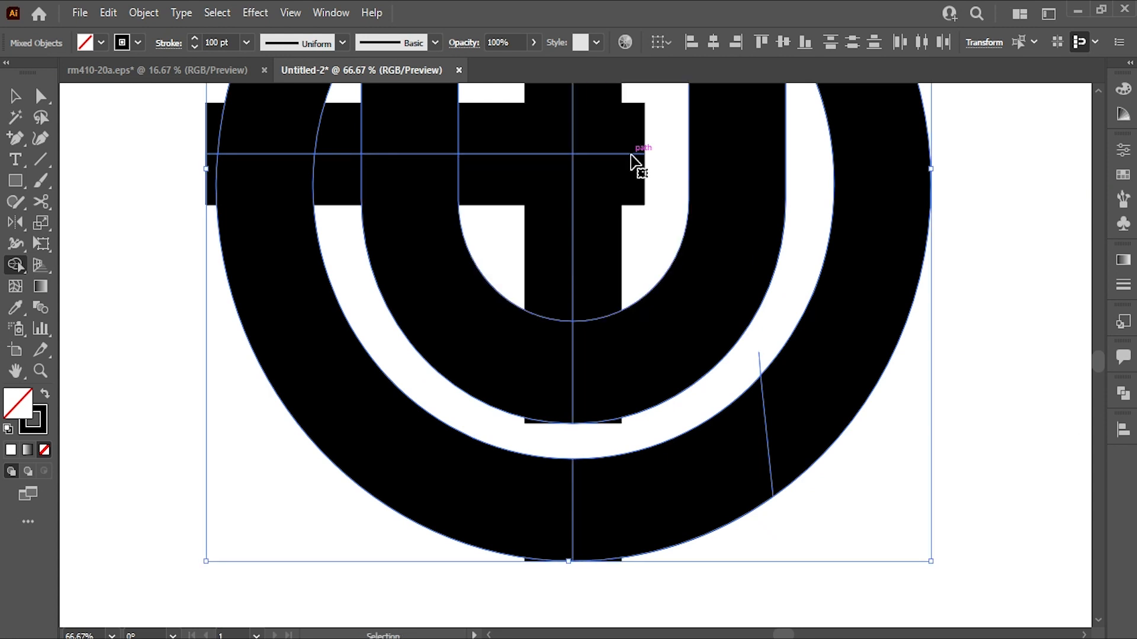
scroll(631, 154, "down", 5)
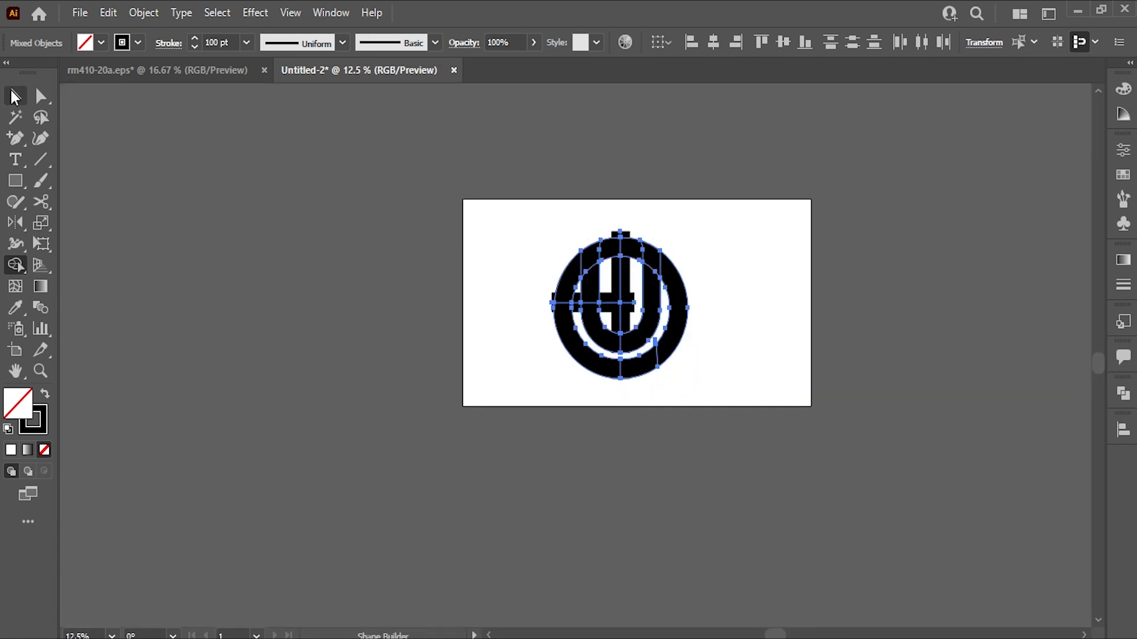
- Expand all the selected artwork so the vertical and horizontal lines become filled shapes
key("v")
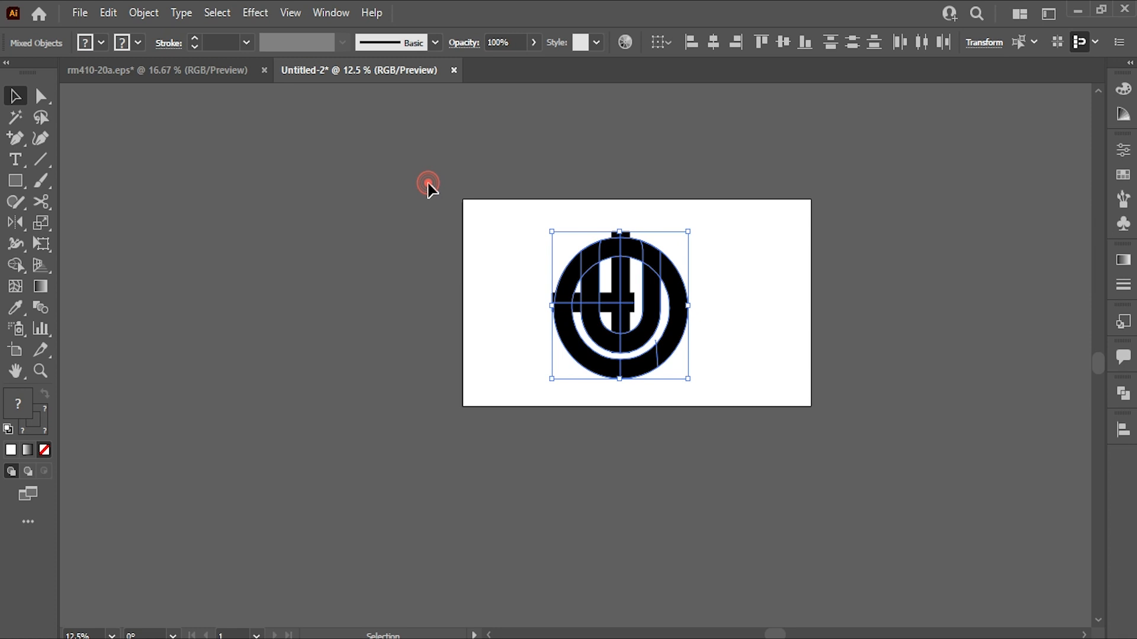
left_click(144, 12)
left_click(245, 215)
left_click(541, 437)
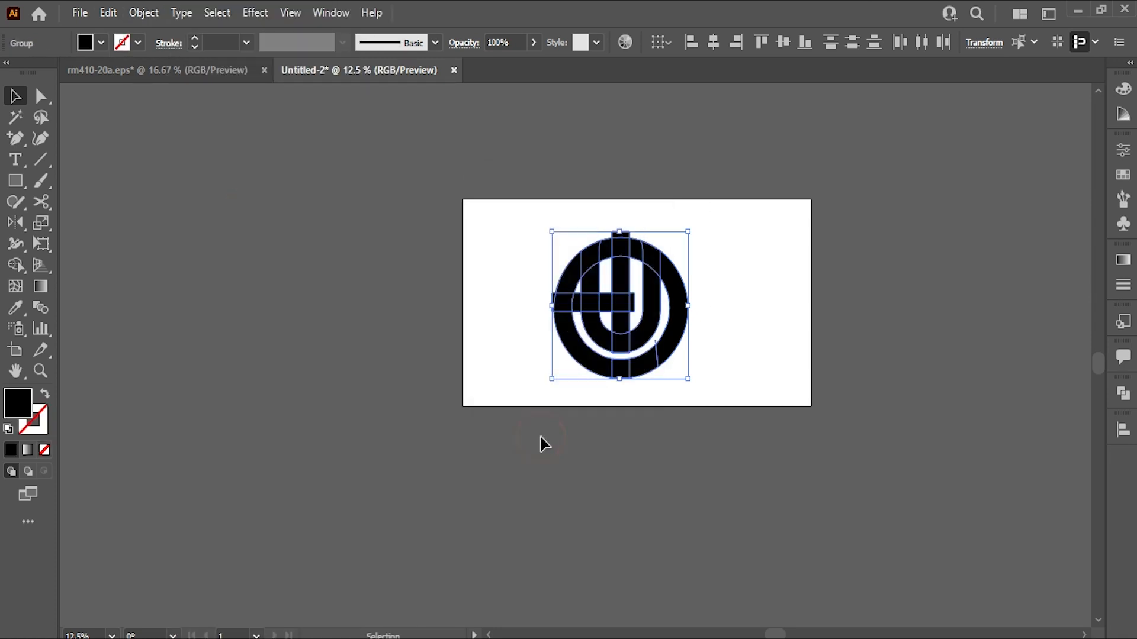
- Delete the ring's right section, the ring pieces on both sides of the vertical bar's top, and the bar's end above the ring with Shape Builder
left_click(16, 265)
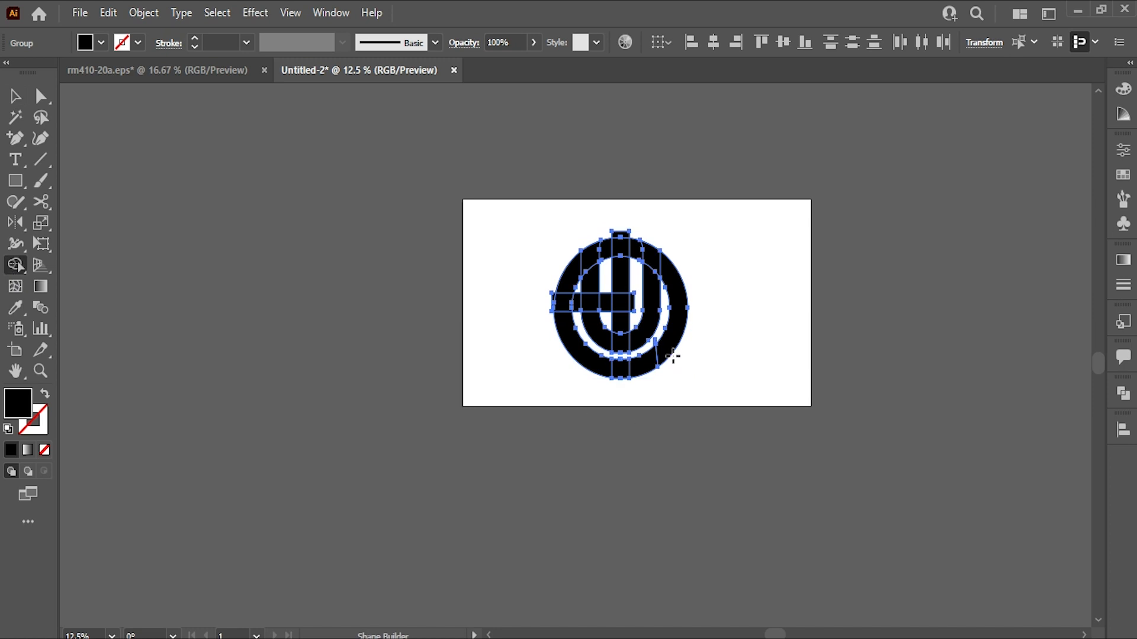
left_click(666, 338, "alt")
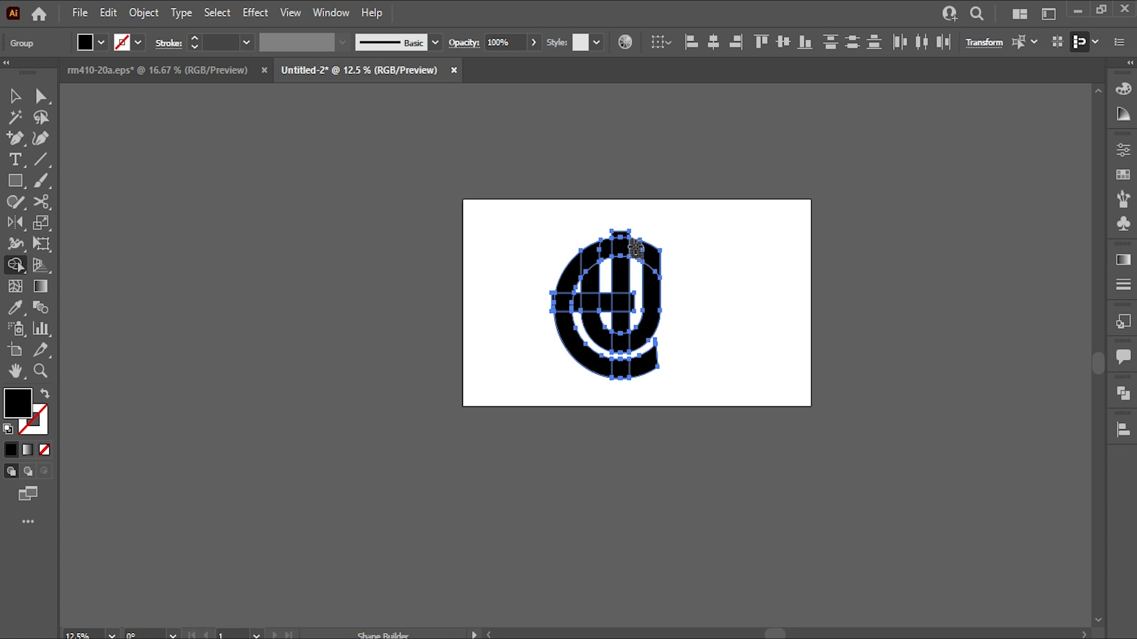
left_click(635, 247, "alt")
scroll(635, 258, "up", 4)
left_click(598, 162, "alt")
left_click(516, 231, "alt")
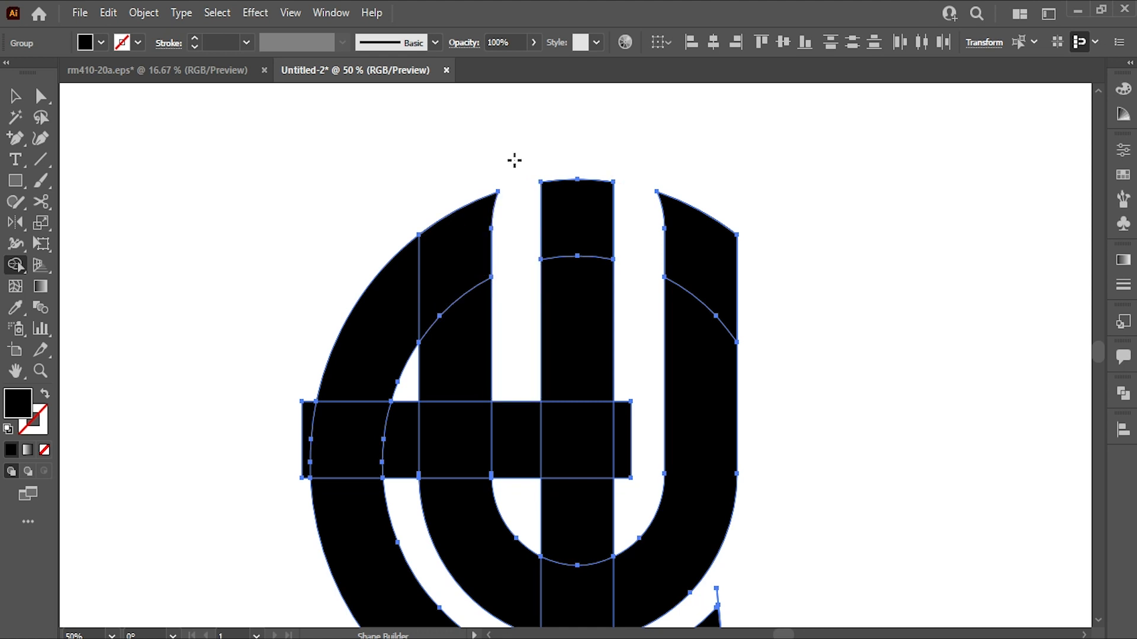
- Merge the upper-left ring arc with the vertical bar, and unite the split pieces of the J curve, lower ring and crossbar with Shape Builder
scroll(515, 160, "down", 4)
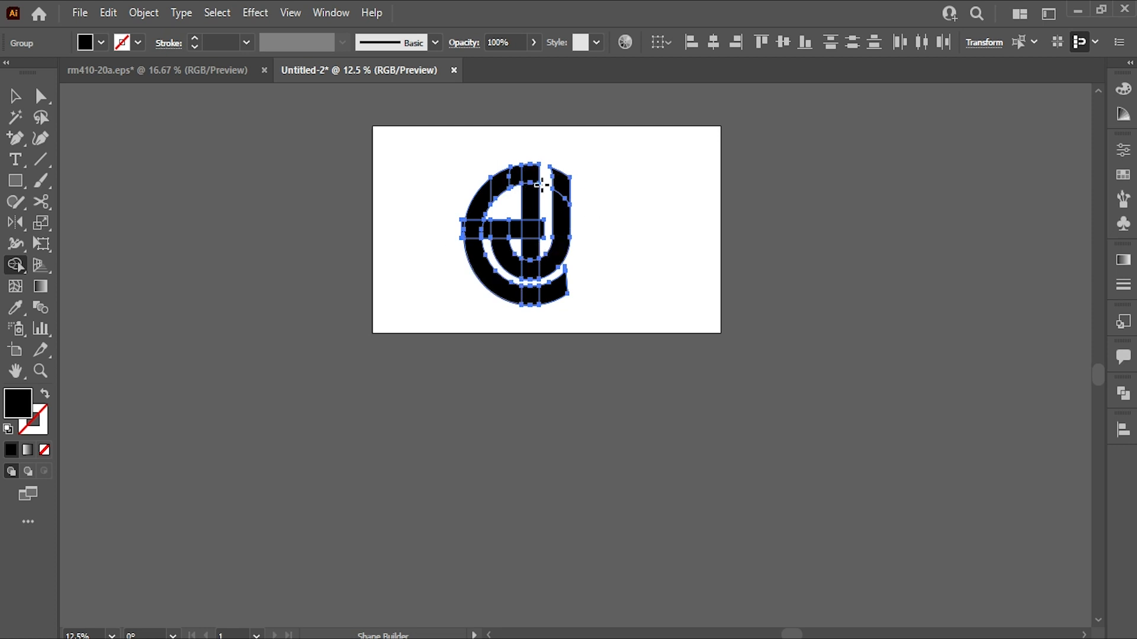
mouse_move(529, 173)
left_mouse_down()
mouse_move(496, 183)
mouse_move(489, 206)
mouse_move(530, 180)
left_mouse_up()
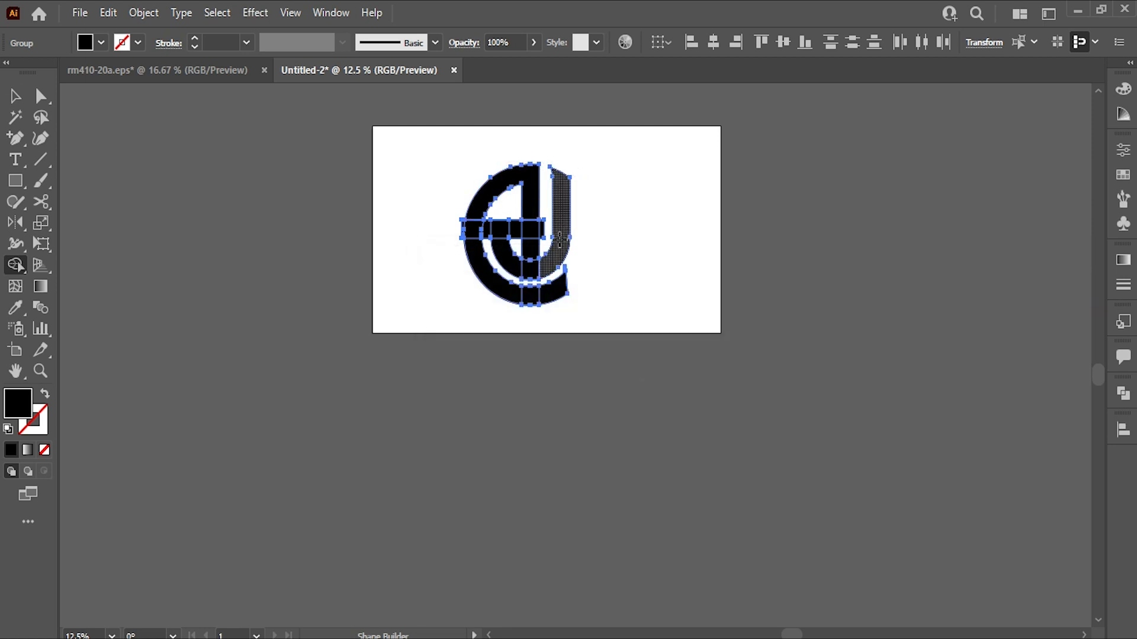
left_click(538, 270)
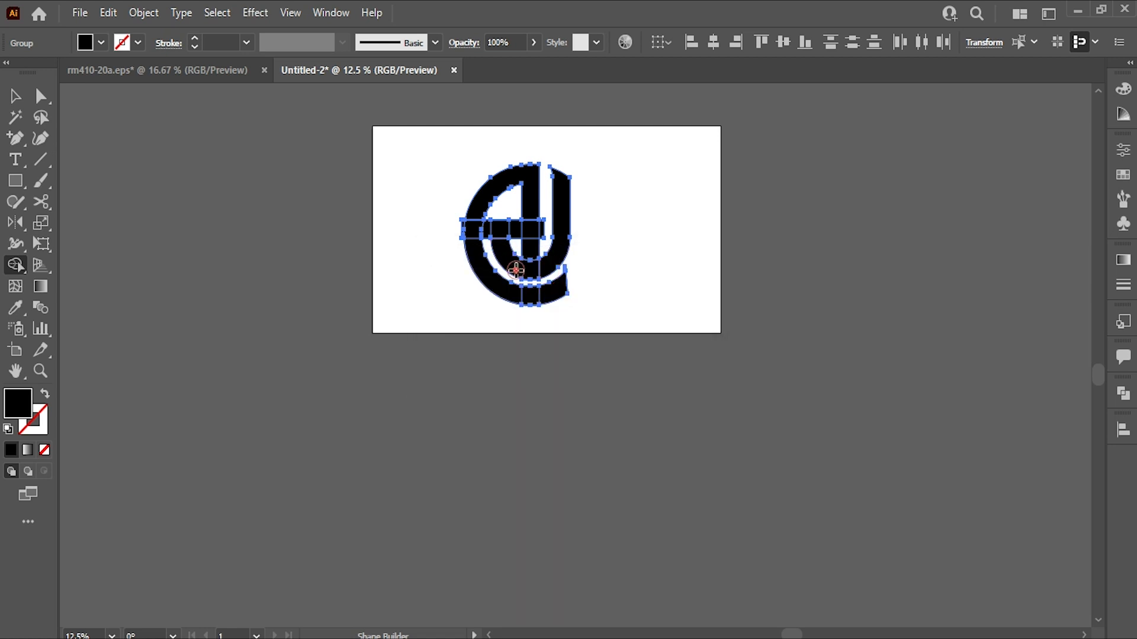
left_click_drag(515, 294, 552, 297)
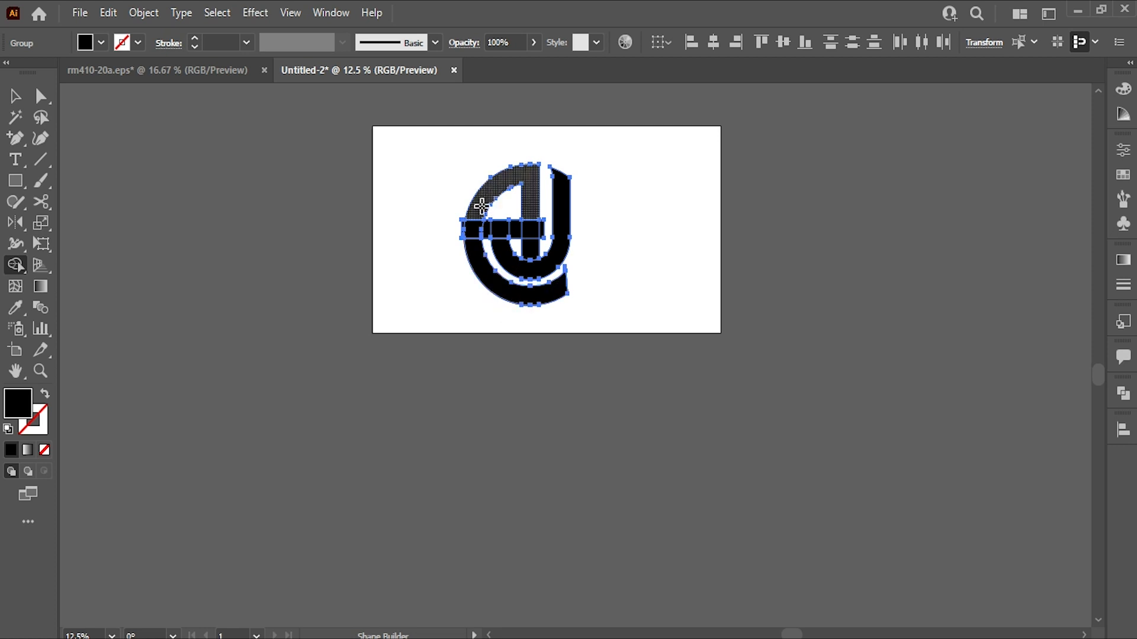
left_click_drag(468, 229, 540, 227)
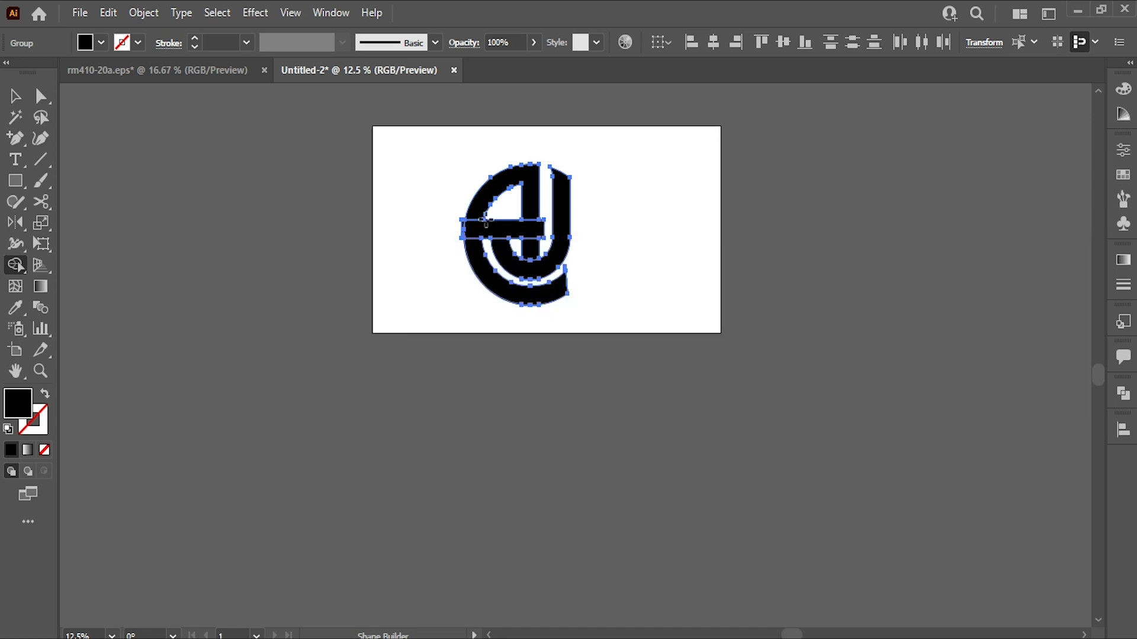
left_click_drag(471, 213, 469, 252)
- Delete the crossbar's stub outside the ring's left edge and the vertical bar's sliver below the J curve with Shape Builder
scroll(462, 230, "up", 4)
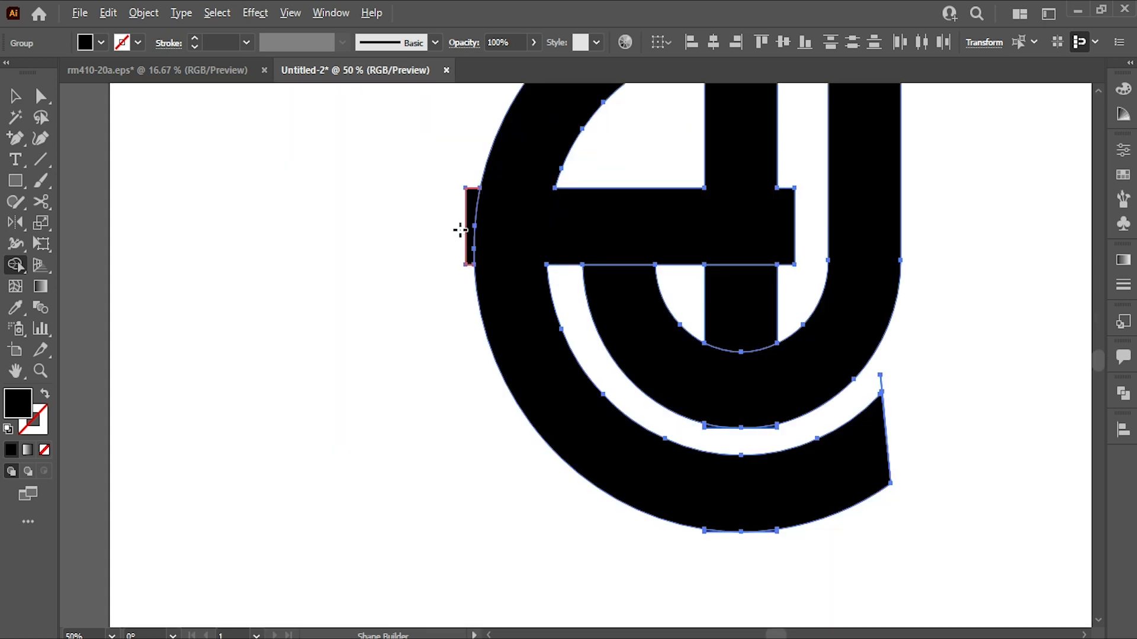
left_click(470, 216, "alt")
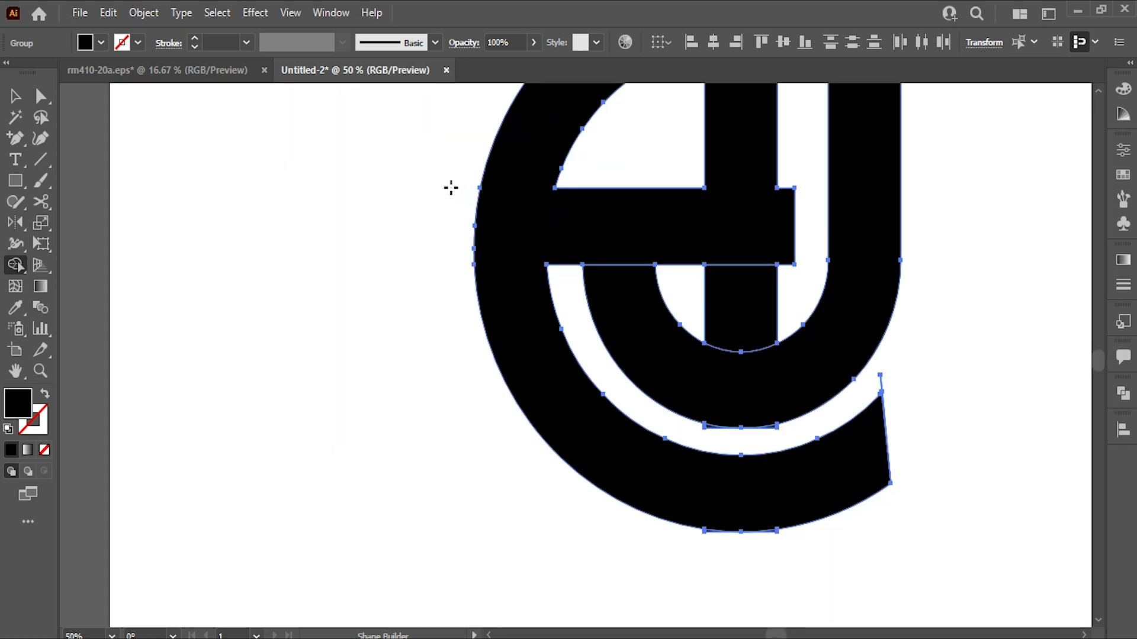
scroll(698, 406, "up", 4)
mouse_move(735, 486)
left_mouse_down()
mouse_move(814, 502)
mouse_move(997, 482)
left_mouse_up()
scroll(1053, 487, "down", 5)
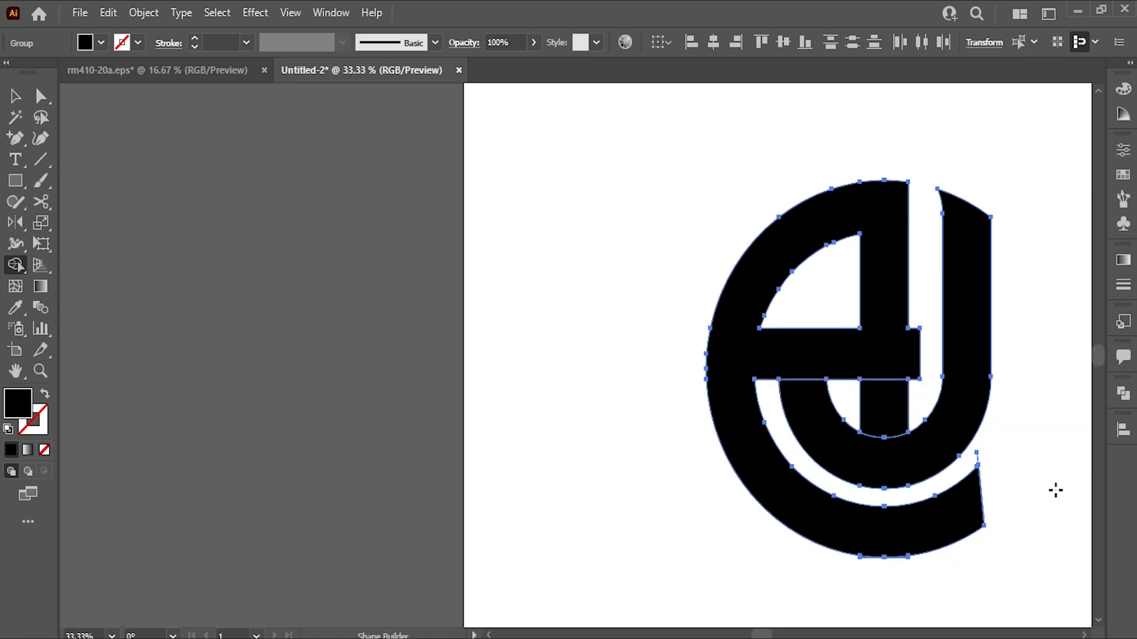
- Nudge the J shape slightly downward to open a gap around the vertical bar's lower end and below the crossbar
scroll(1055, 490, "right", 3)
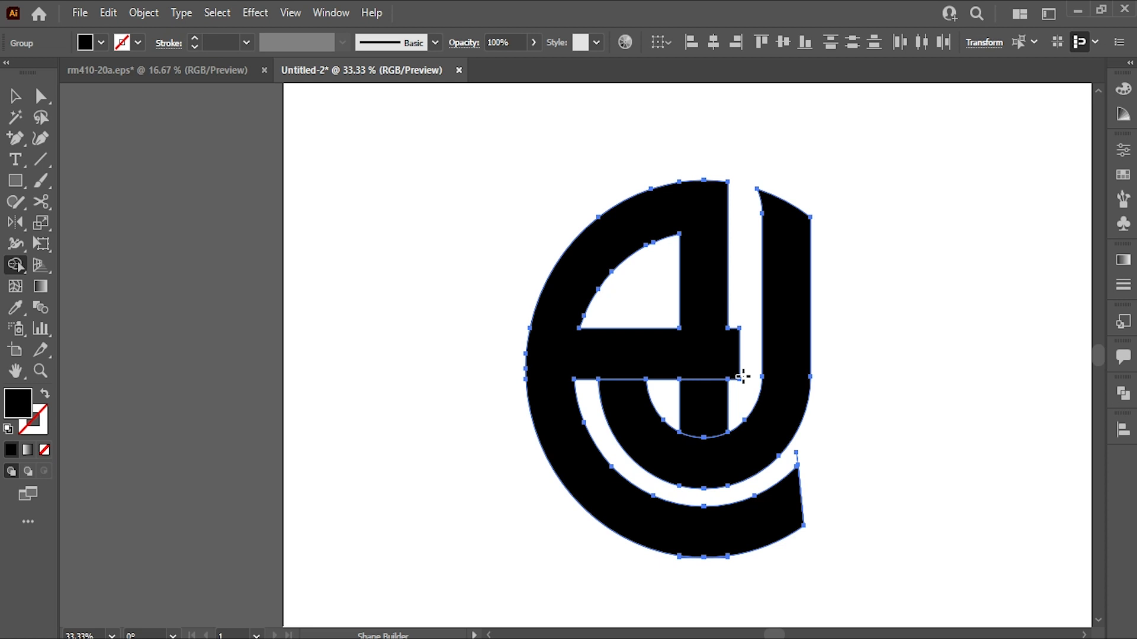
left_click(16, 95)
left_click(927, 278)
left_click(793, 281)
key("Down")
key("Down")
key("Down")
key("Down")
key("Down")
key("Down")
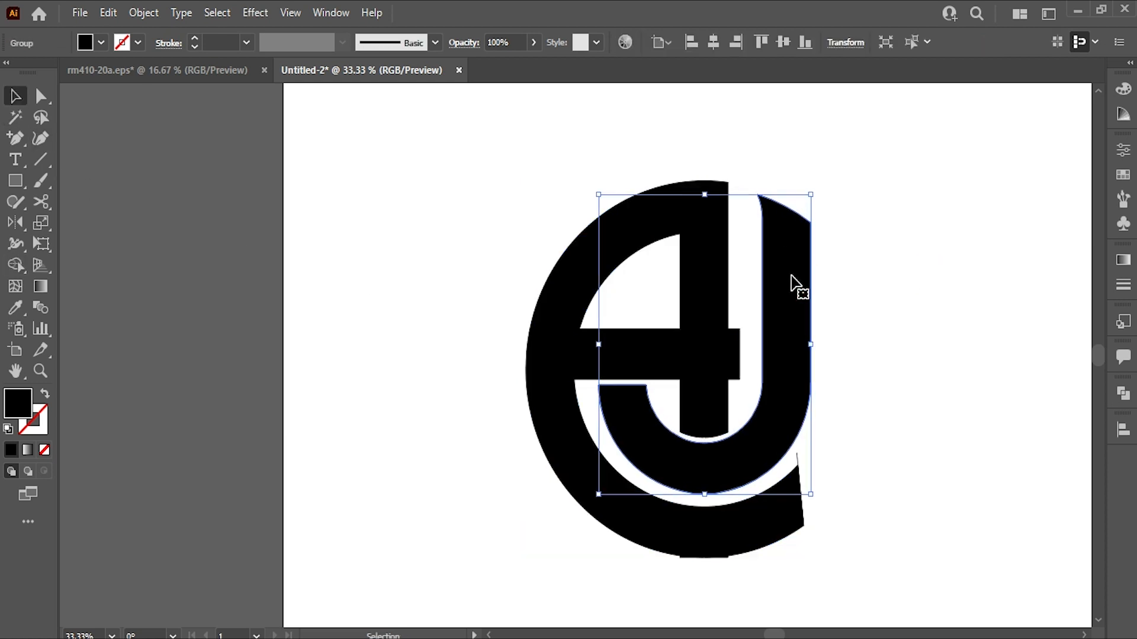
key("Down")
key("Down")
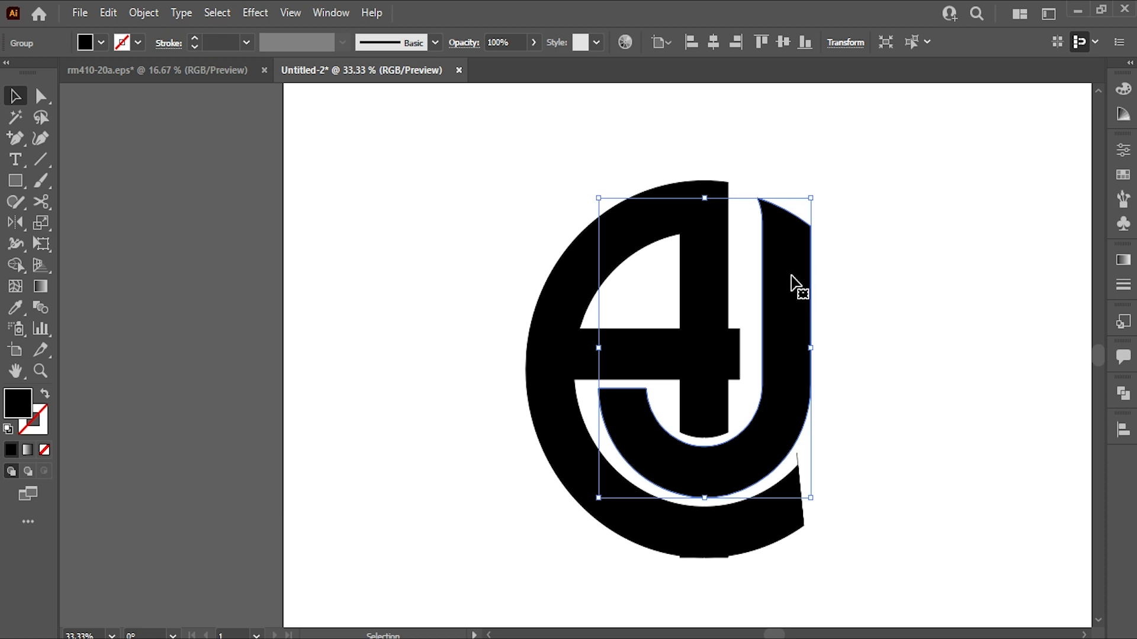
- Select all the artwork and delete the thin slivers of the vertical bar below the ring's lower edge with Shape Builder
left_click_drag(485, 141, 787, 381)
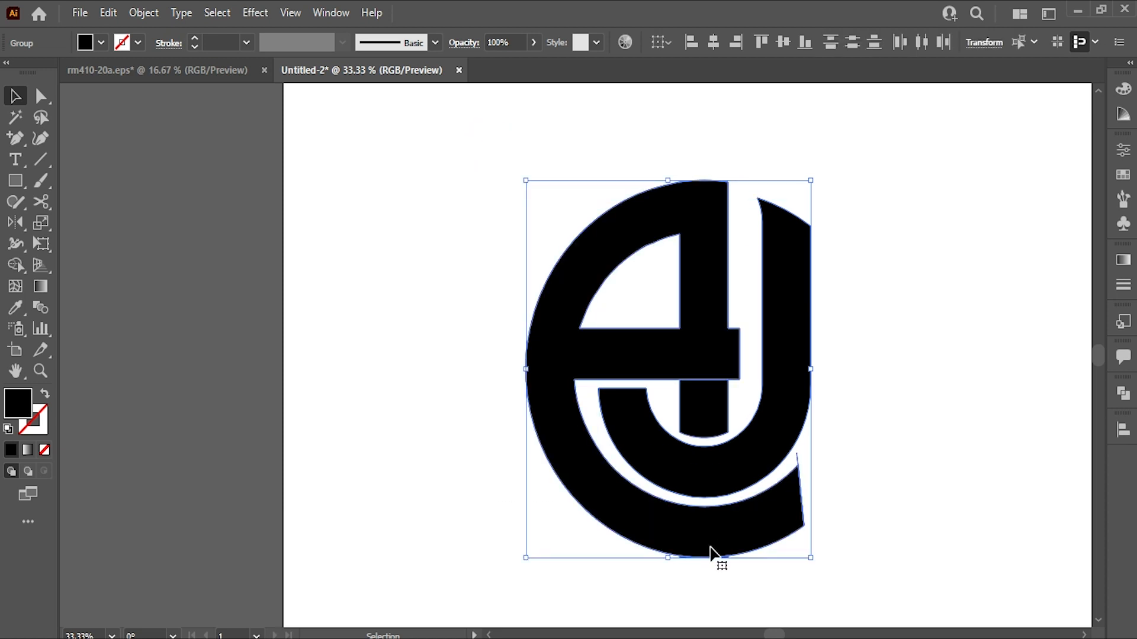
left_click(15, 265)
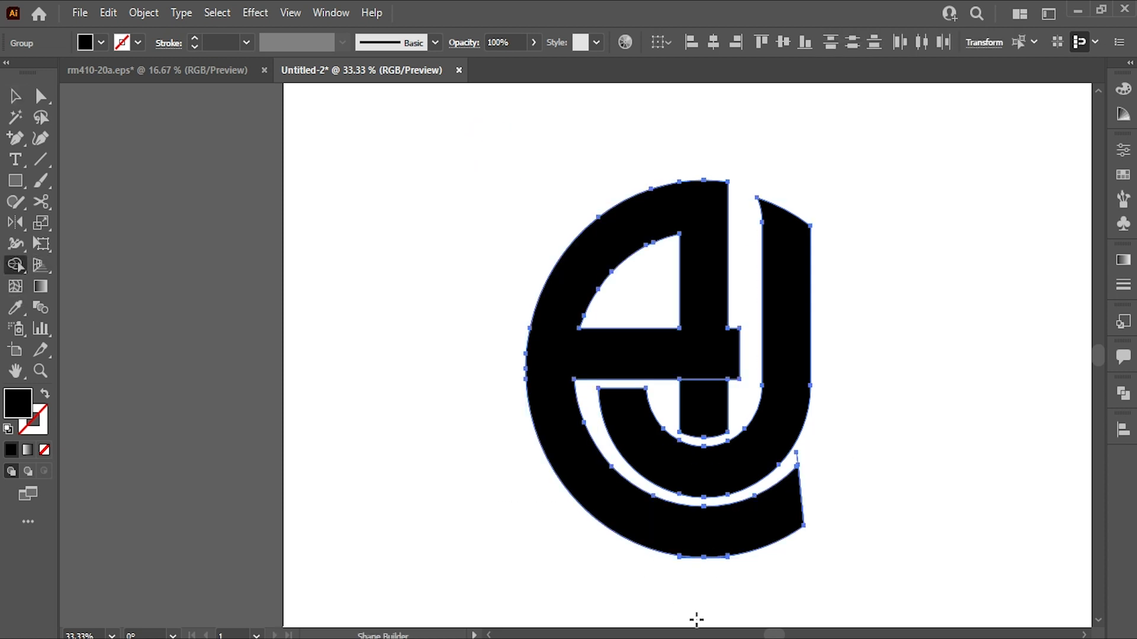
scroll(696, 620, "up", 5)
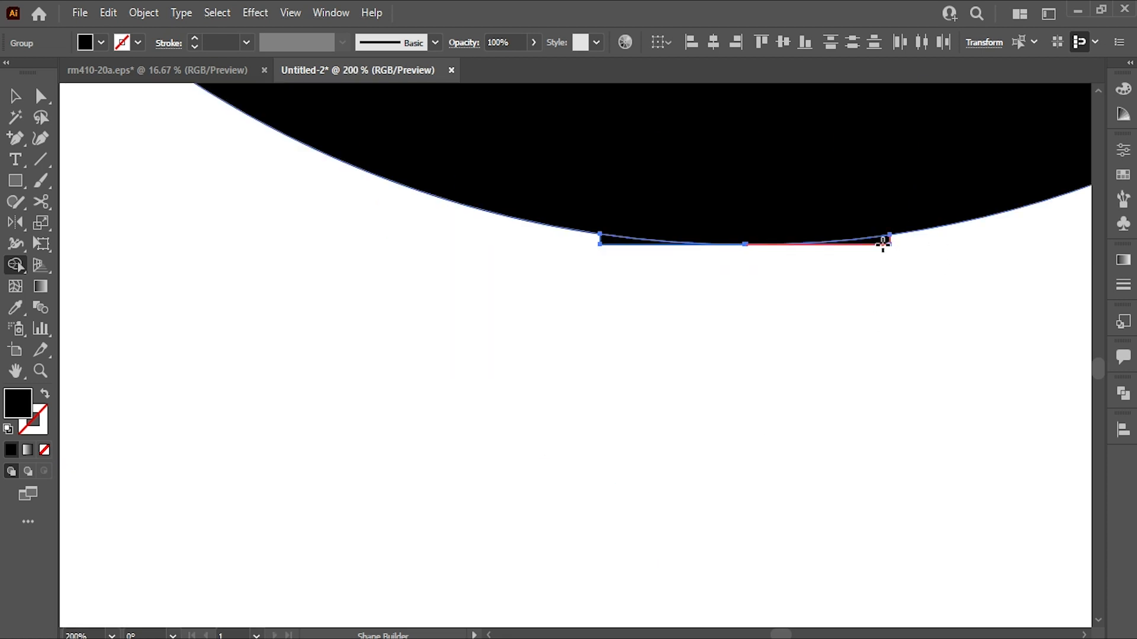
left_click(610, 241, "alt")
scroll(829, 295, "down", 5)
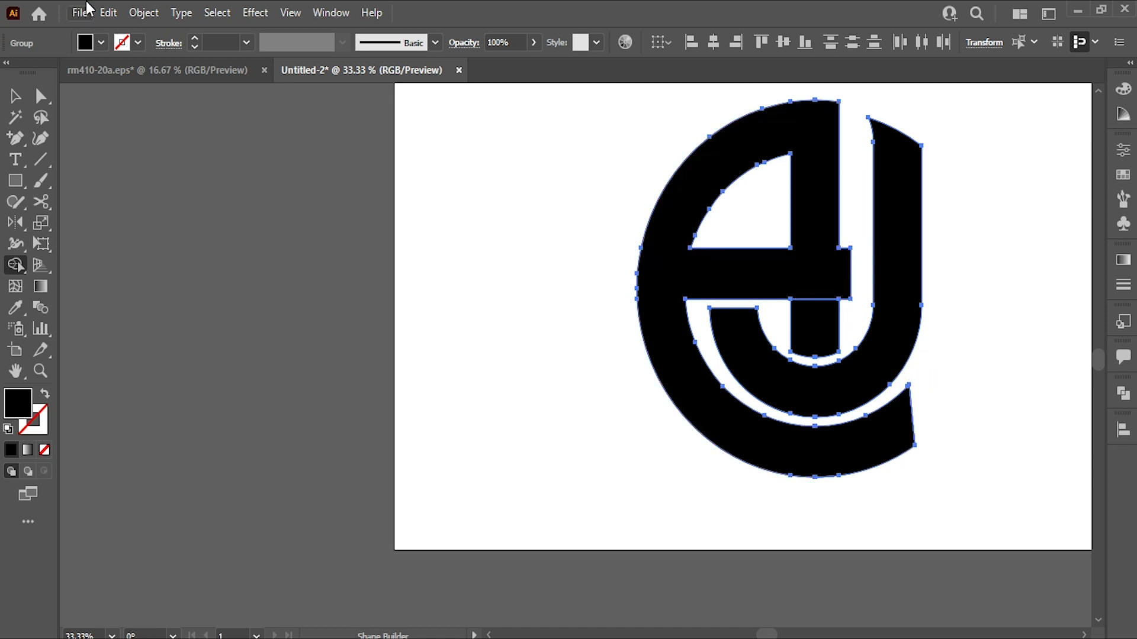
left_click(15, 139)
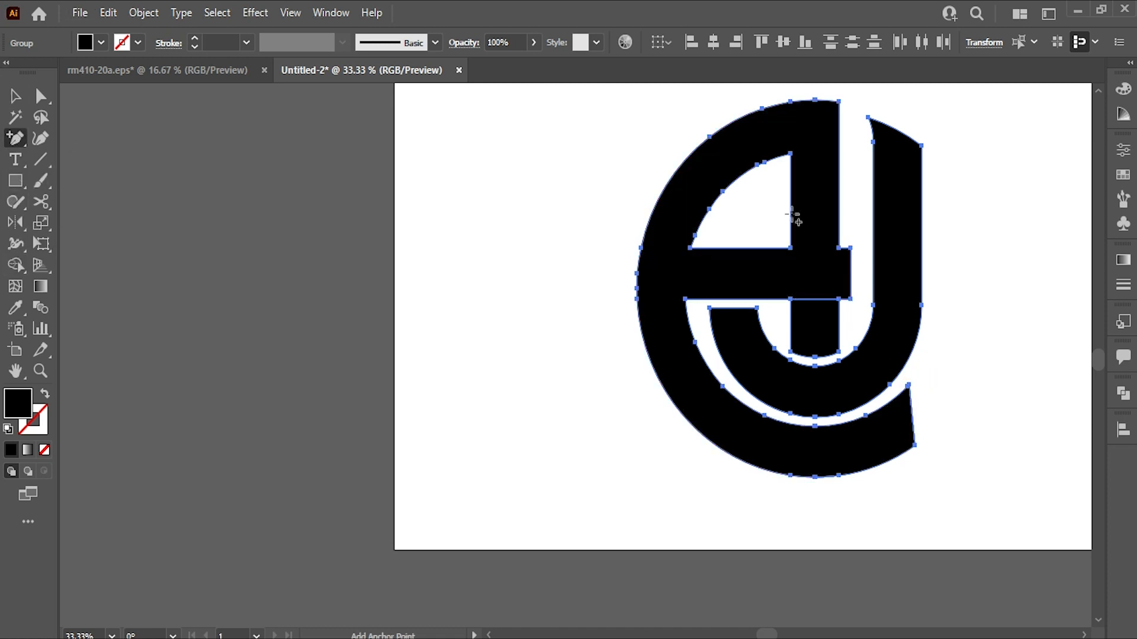
left_click(850, 299, "alt")
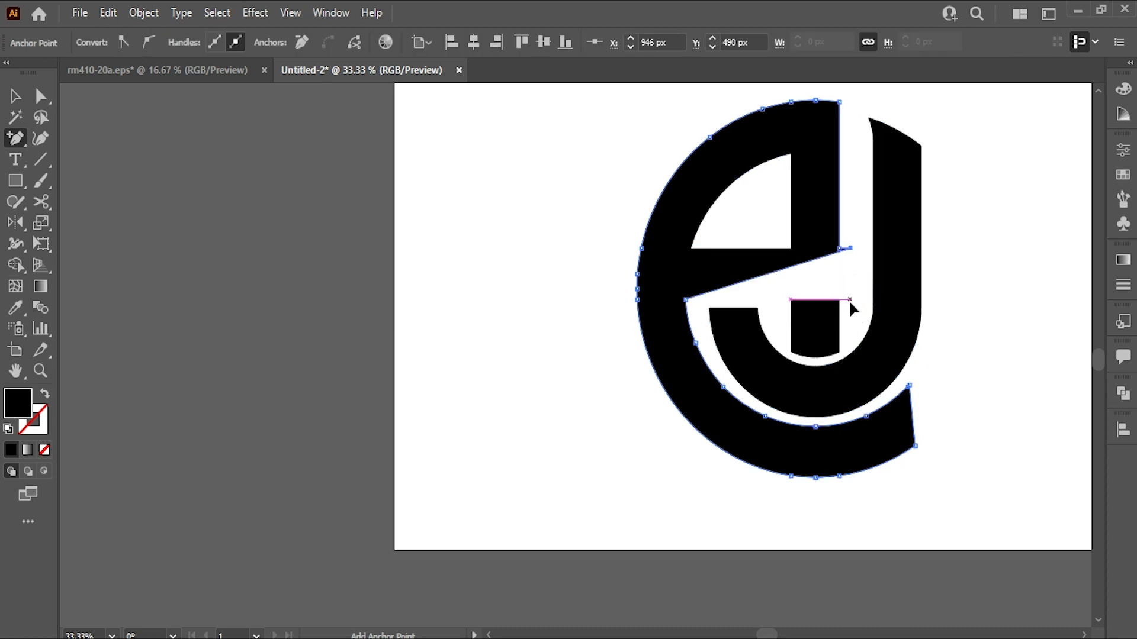
key("ctrl+z")
- Pull the two corner points of the crossbar's right end inward to line up with the vertical bar's right edge
key("a")
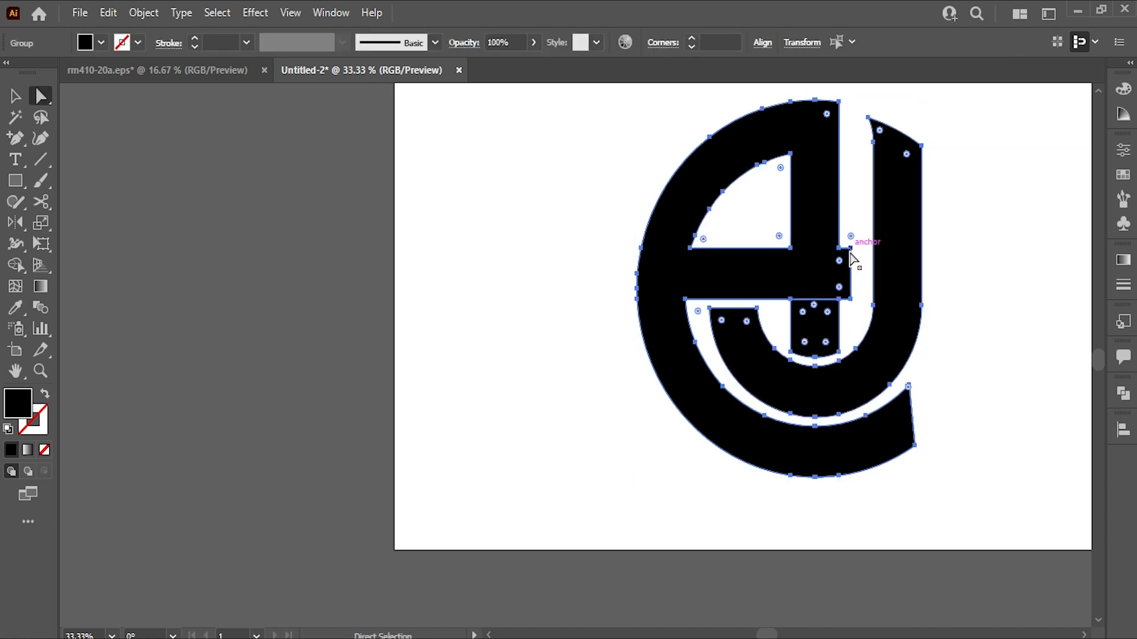
scroll(851, 259, "up", 3)
left_click_drag(853, 241, 821, 248)
left_click_drag(853, 393, 820, 394)
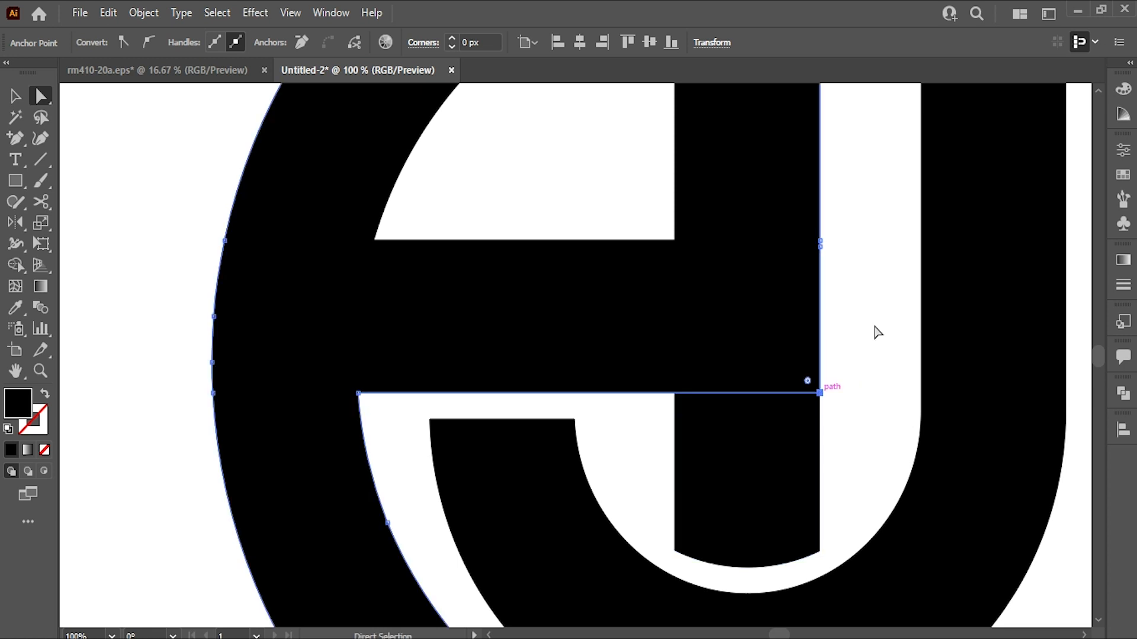
left_click(875, 329)
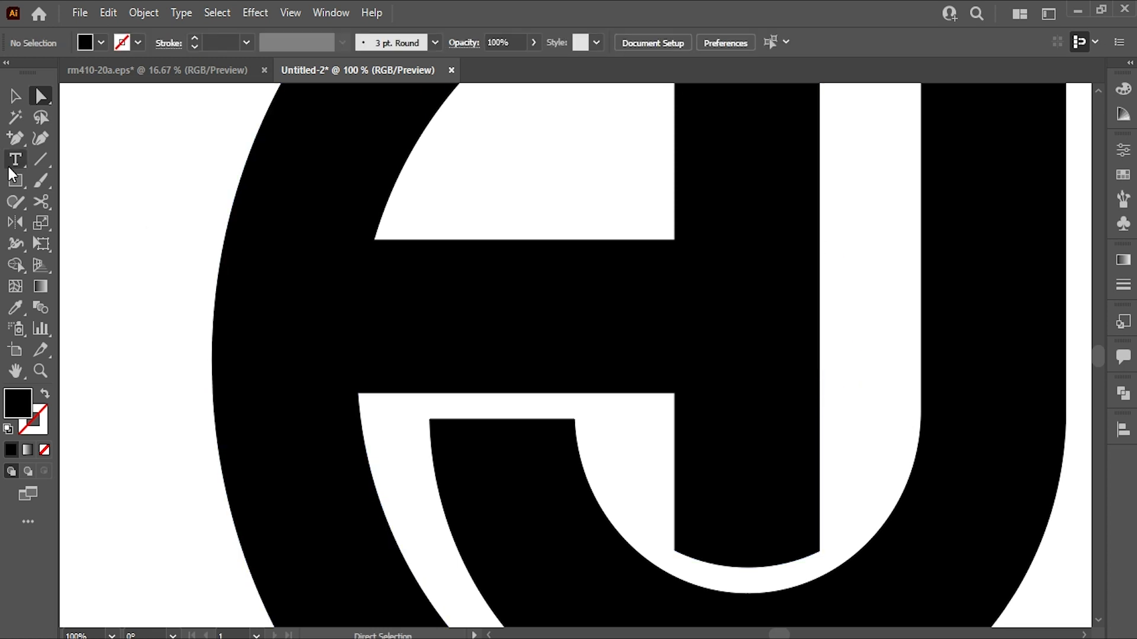
- Select all the artwork and merge the vertical bar's lower piece with the main letter shape using Shape Builder
scroll(330, 292, "down", 4)
left_click(14, 100)
left_click_drag(254, 155, 616, 477)
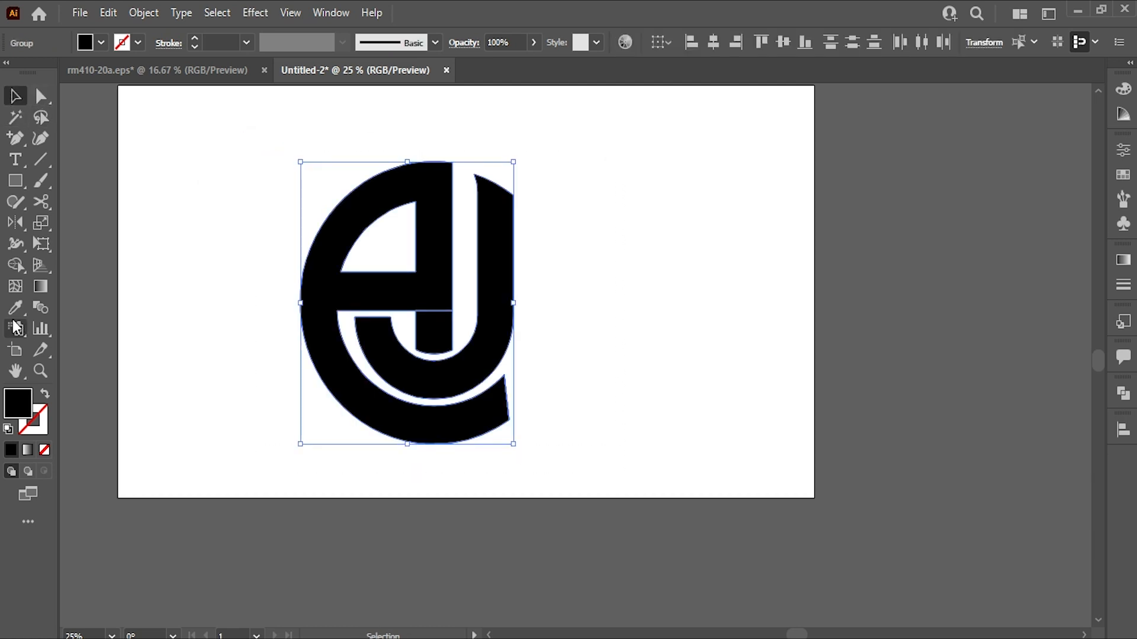
left_click(15, 266)
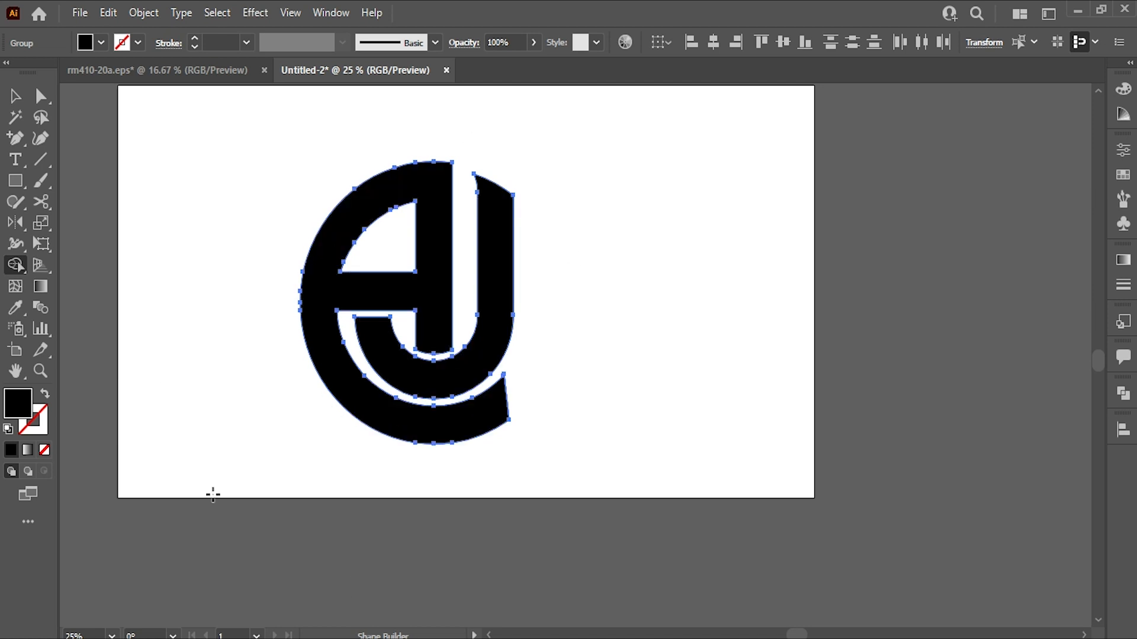
- Move the anchor at the J's pointed upper-left tip up and slightly right to about X 987 px, Y 220 px
left_click(23, 102)
left_click(41, 96)
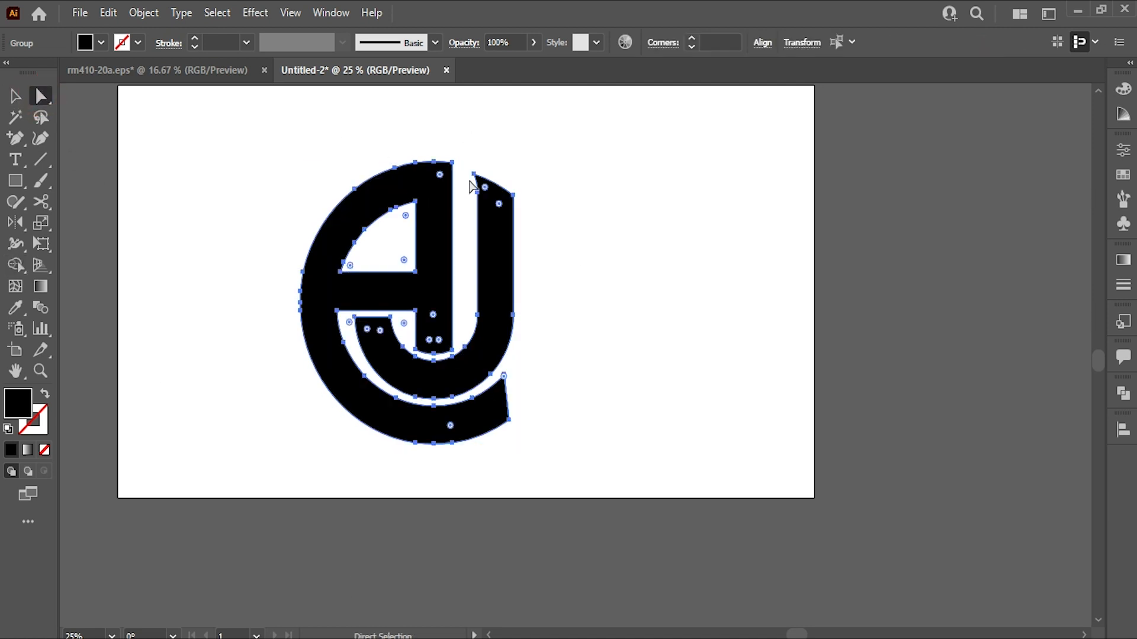
scroll(478, 177, "up", 3)
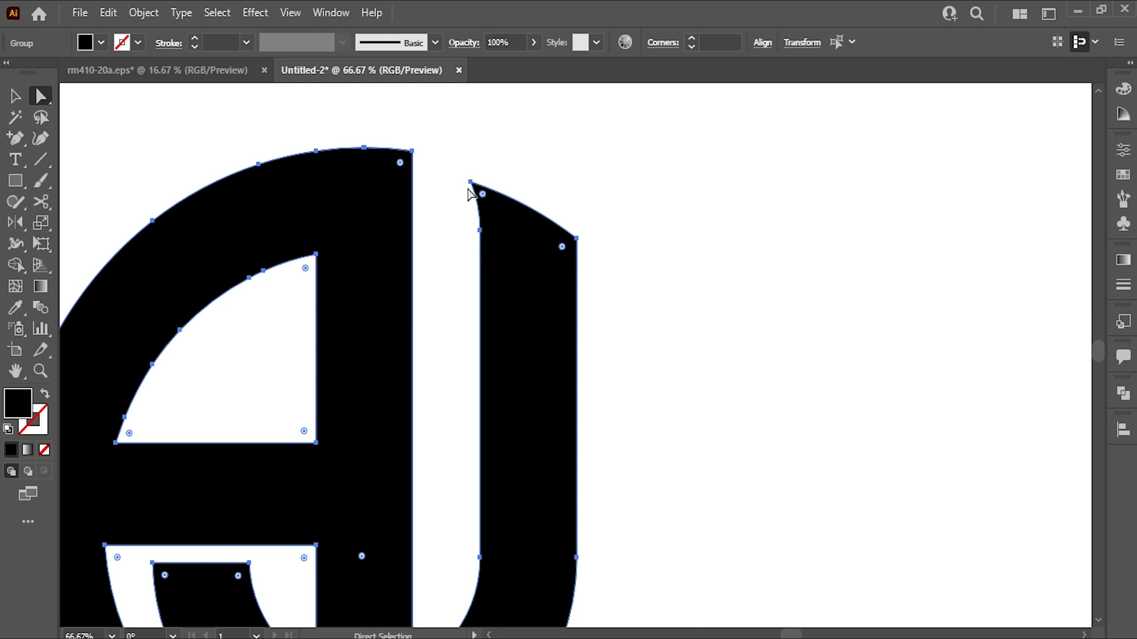
left_click_drag(471, 183, 476, 168)
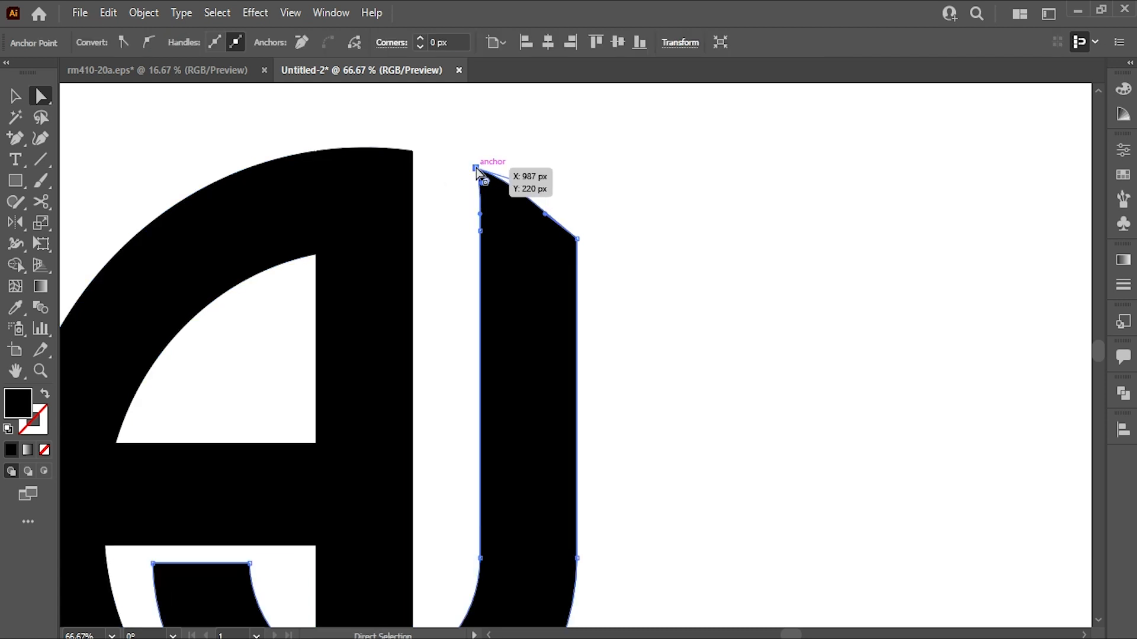
- Adjust the direction handles on the J's upper-left edge to straighten the curve below the tip
mouse_move(481, 183)
left_mouse_down()
mouse_move(464, 189)
mouse_move(472, 175)
left_mouse_up()
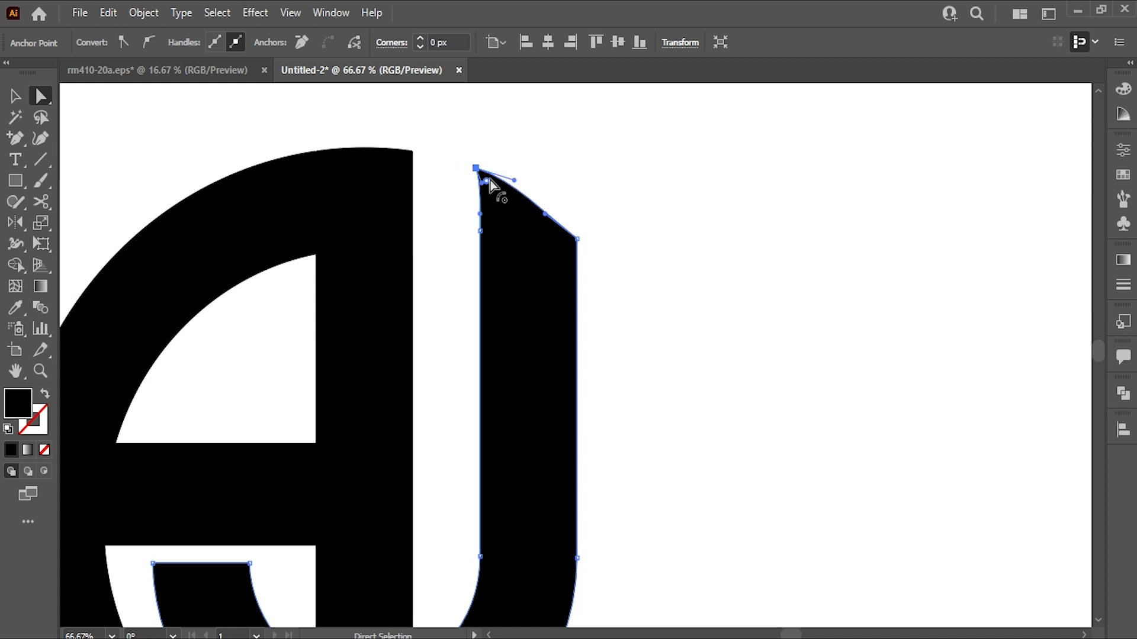
scroll(479, 188, "up", 4)
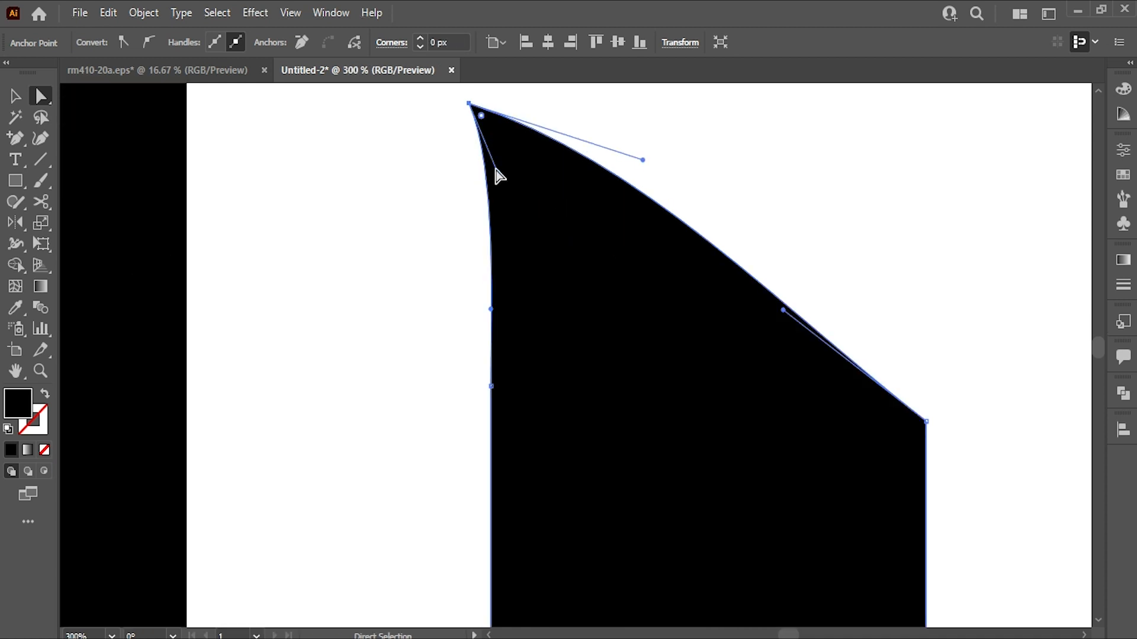
left_click_drag(497, 171, 472, 177)
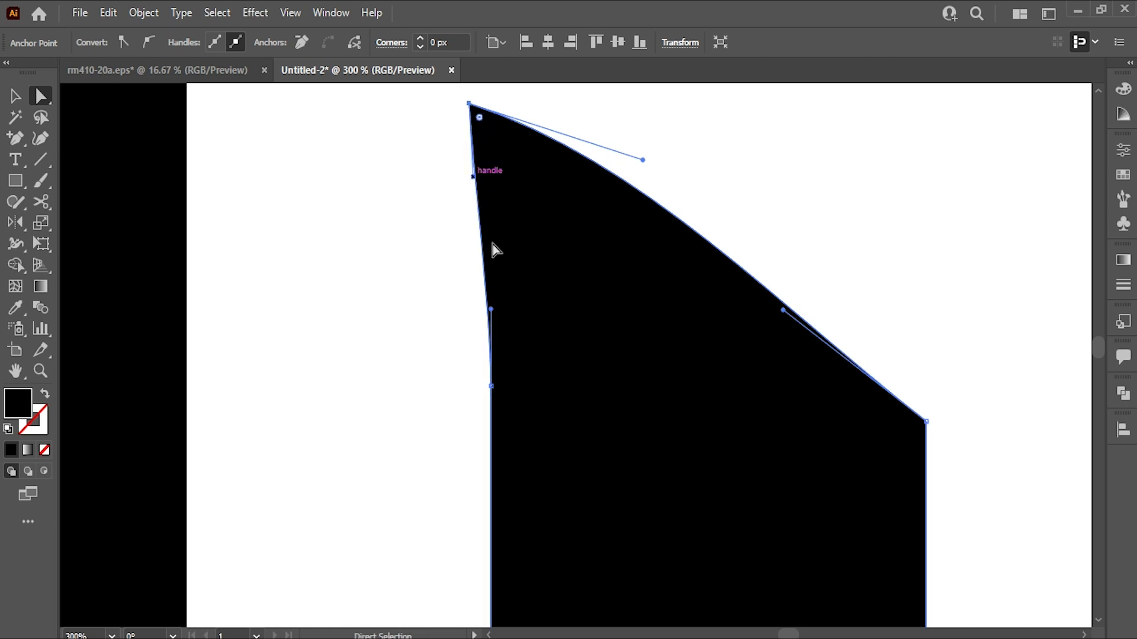
mouse_move(491, 309)
left_mouse_down()
mouse_move(472, 308)
mouse_move(490, 309)
left_mouse_up()
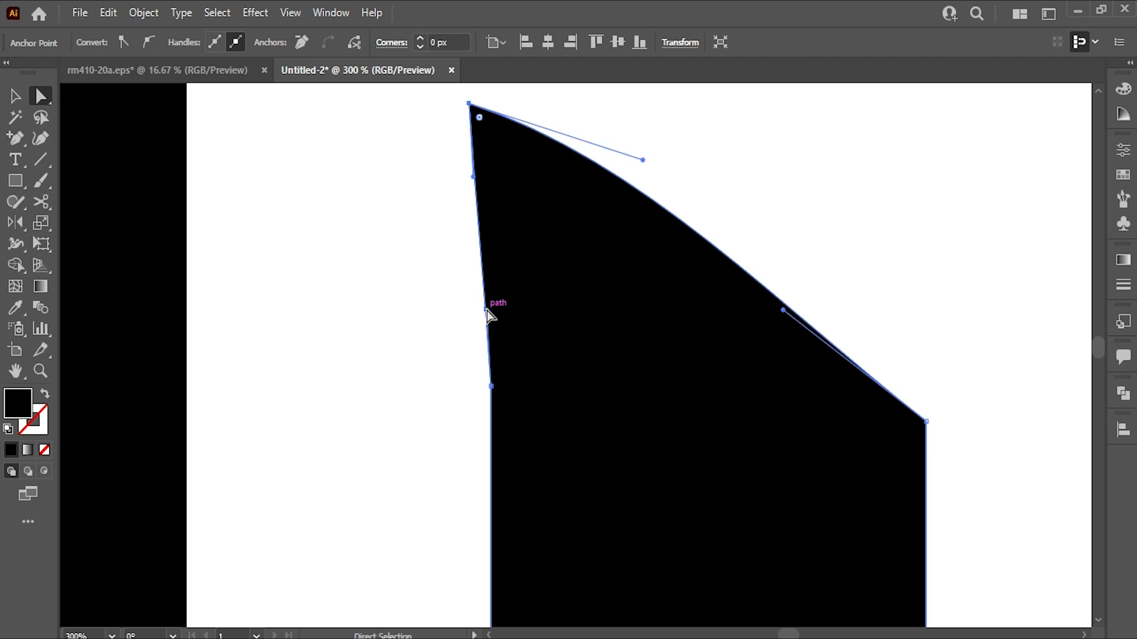
scroll(490, 311, "down", 4)
scroll(488, 314, "down", 4)
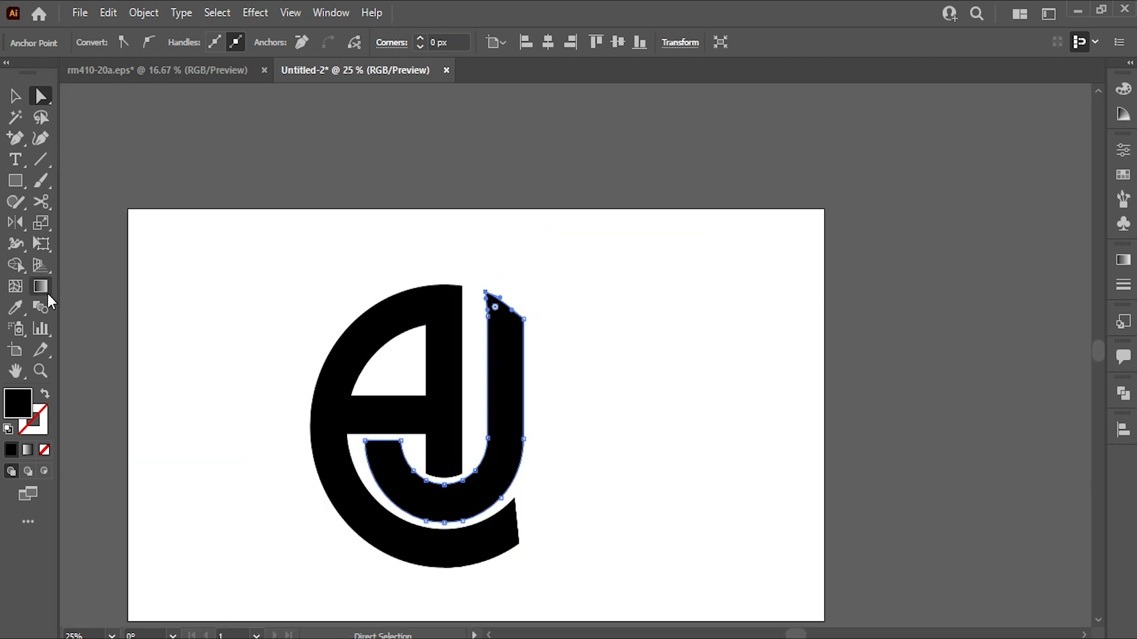
- Add an anchor point on the J's slanted top edge and deselect the artwork
left_click(15, 138, "alt")
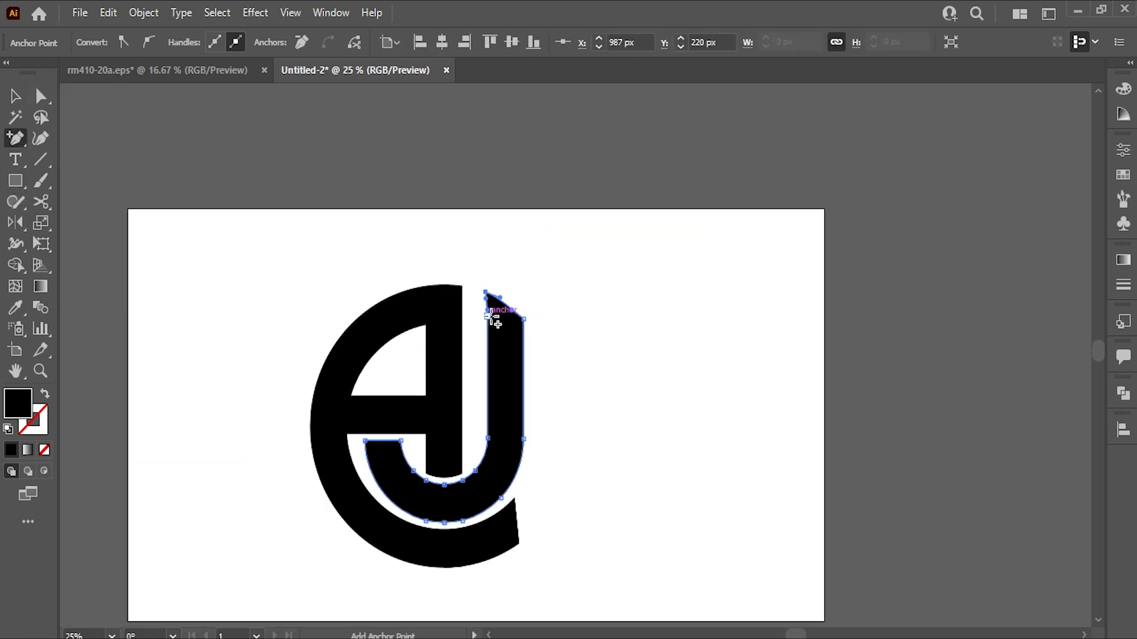
left_click(510, 309)
left_click(16, 96)
left_click(287, 246)
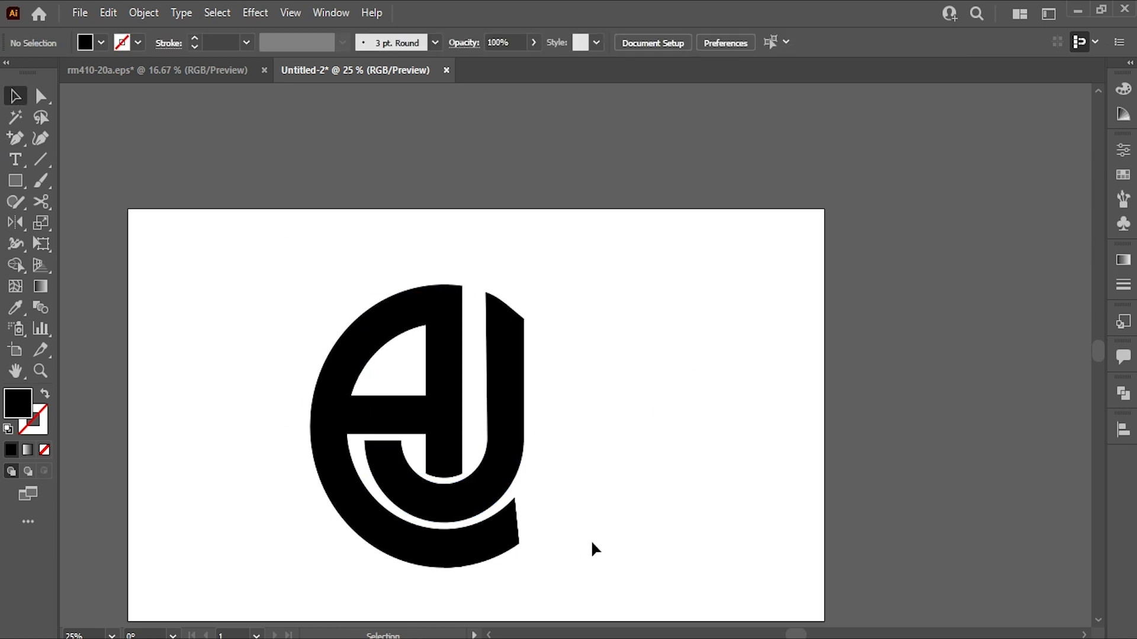
- Fill the main A-shaped ring piece with the RGB Red swatch
left_click(444, 388)
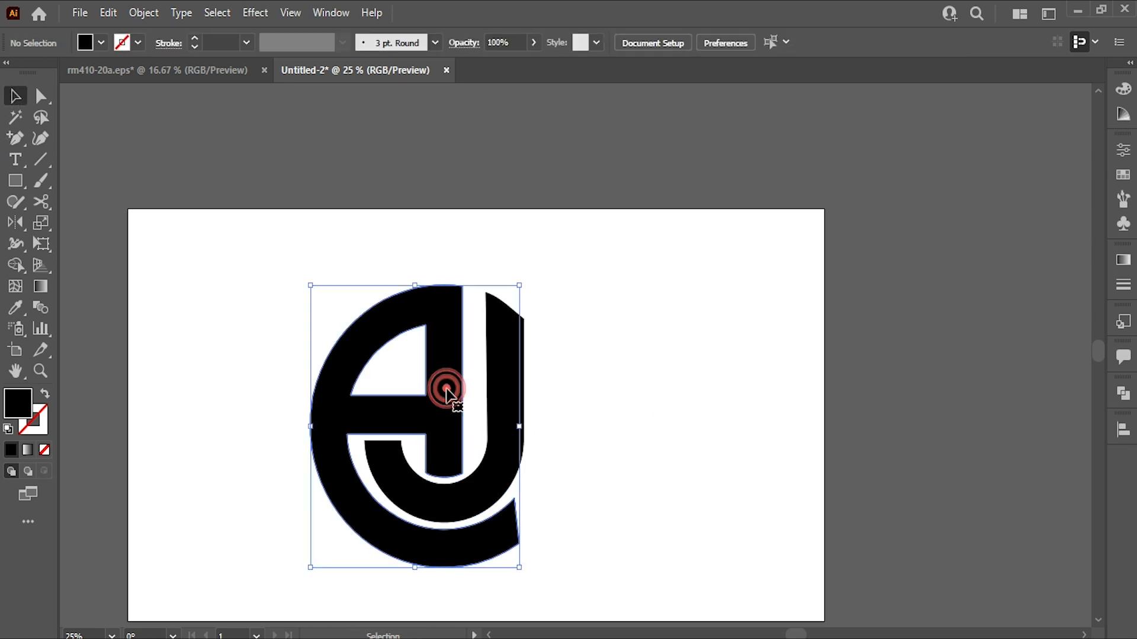
left_click(87, 47)
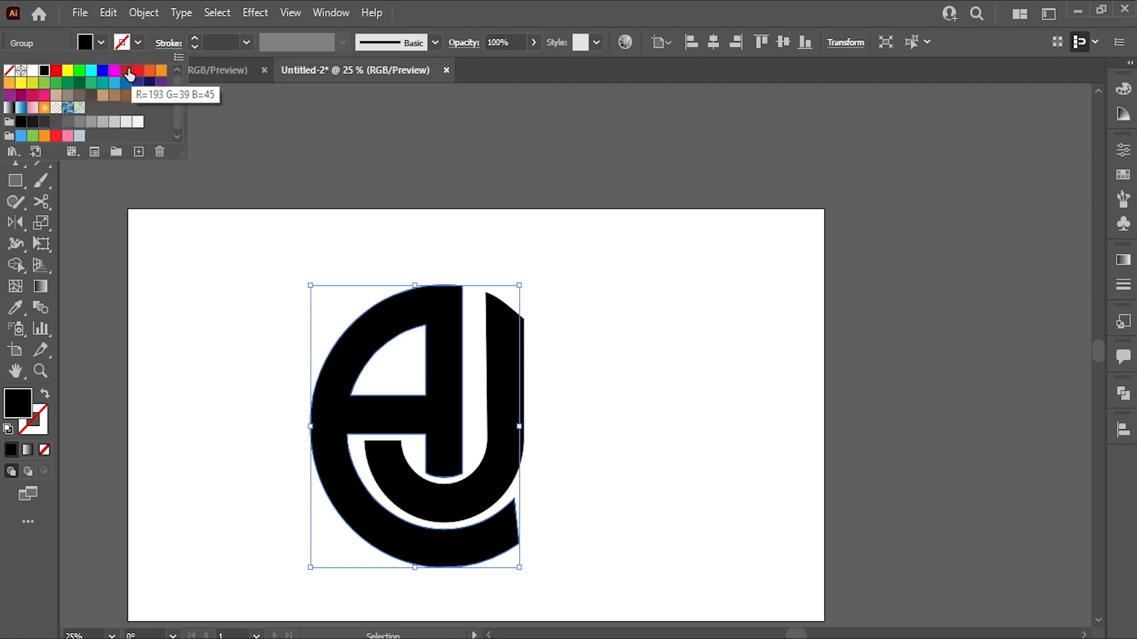
left_click(127, 71)
left_click(56, 71)
- Darken the RGB Red swatch by lowering its red value to about 218, then deselect the artwork
double_click(54, 72)
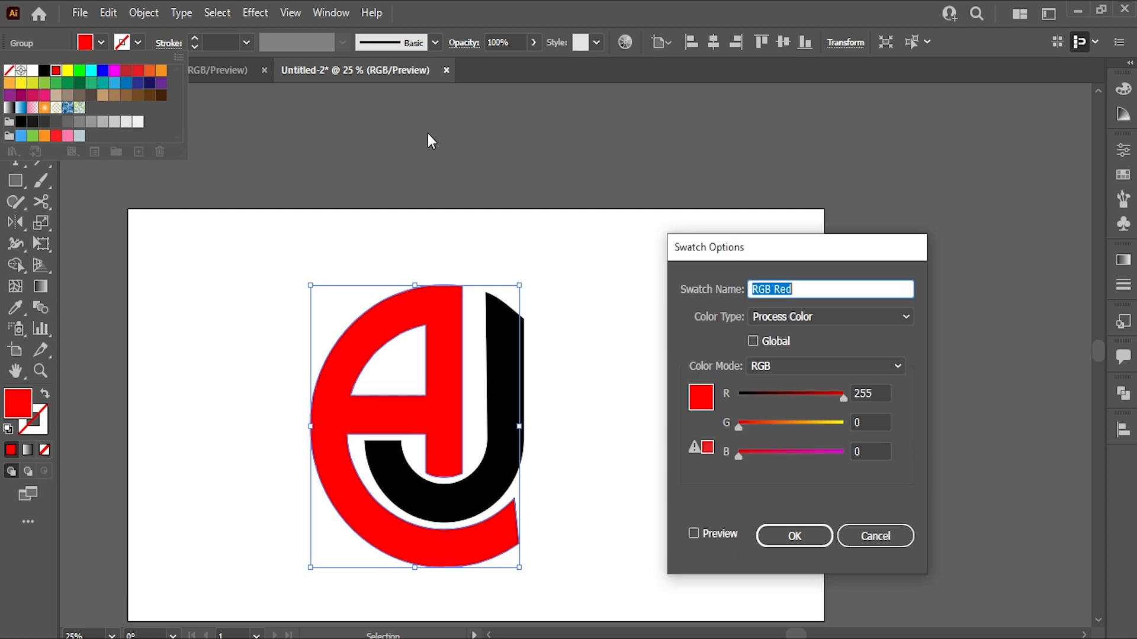
left_click(833, 395)
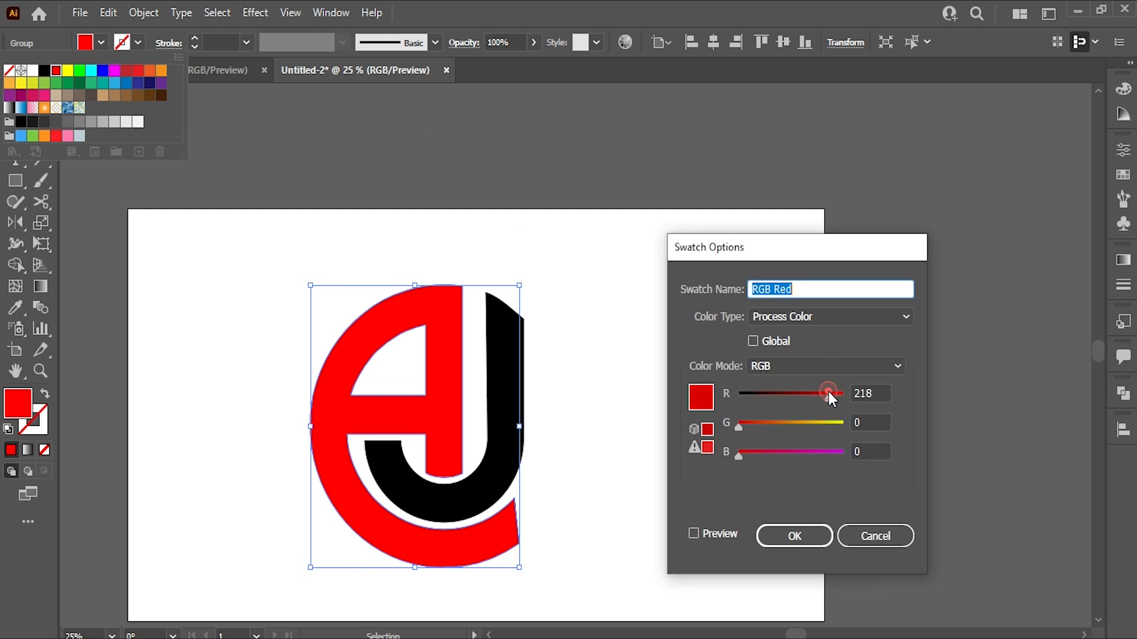
left_click(794, 540)
left_click(720, 486)
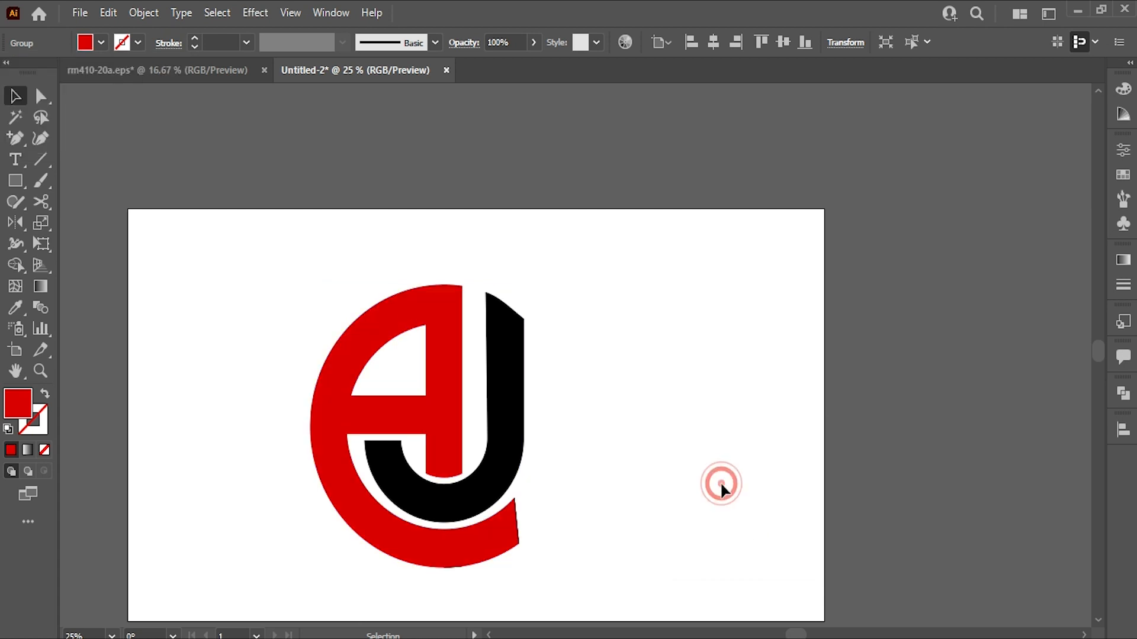
- Fill the J with a dark gray from the grays swatch group and deselect it
left_click(509, 431)
left_click(85, 43)
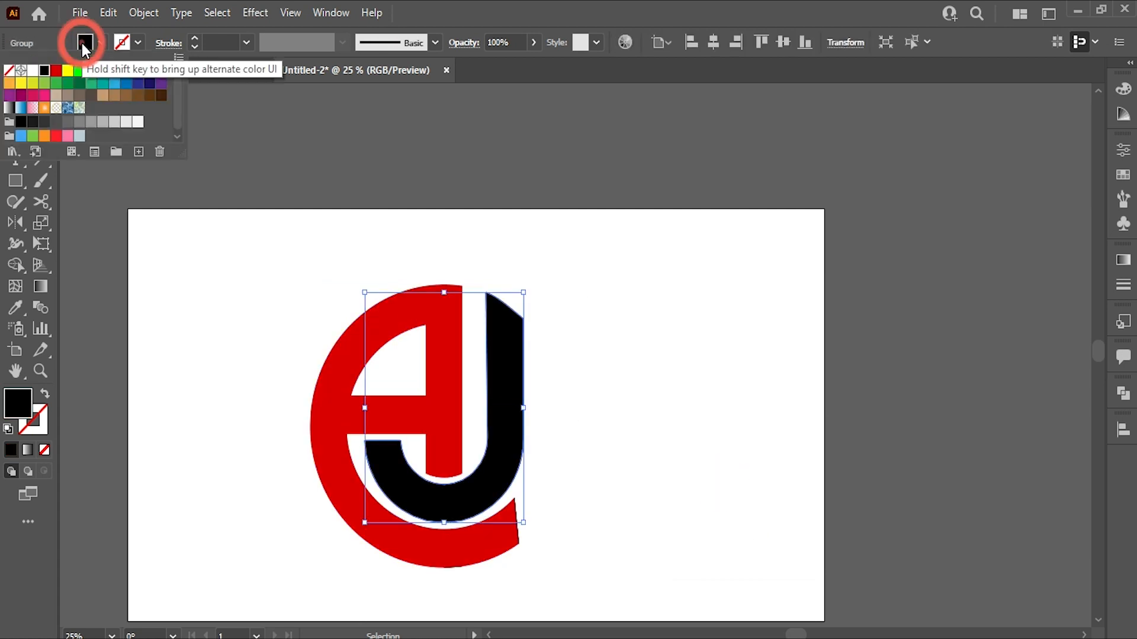
left_click(56, 123)
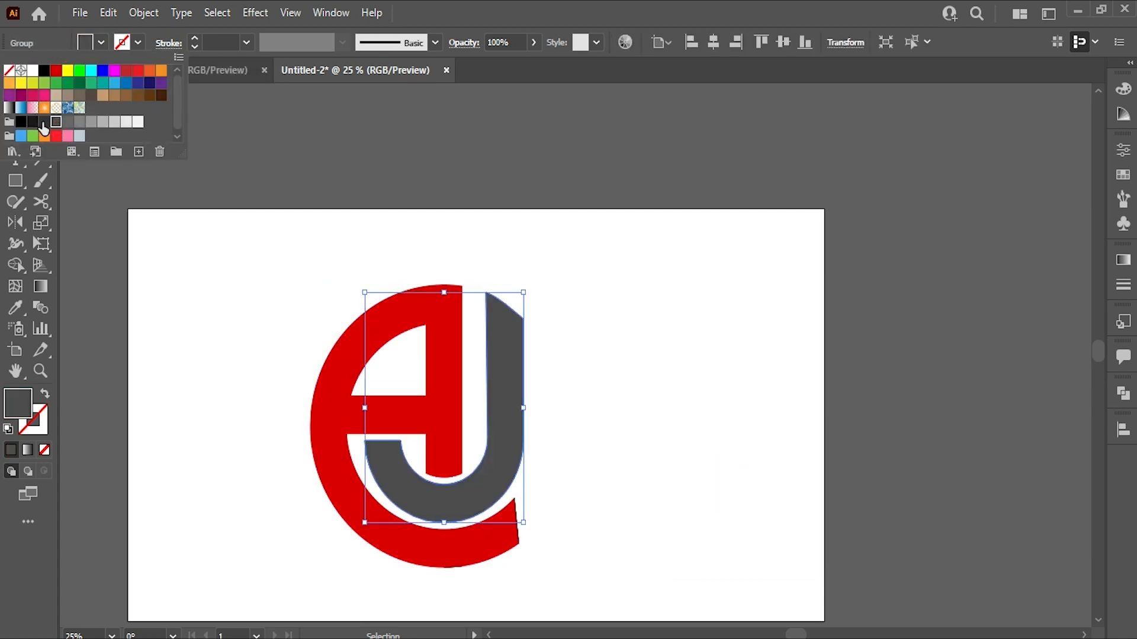
left_click(44, 122)
left_click(543, 248)
left_click(594, 304)
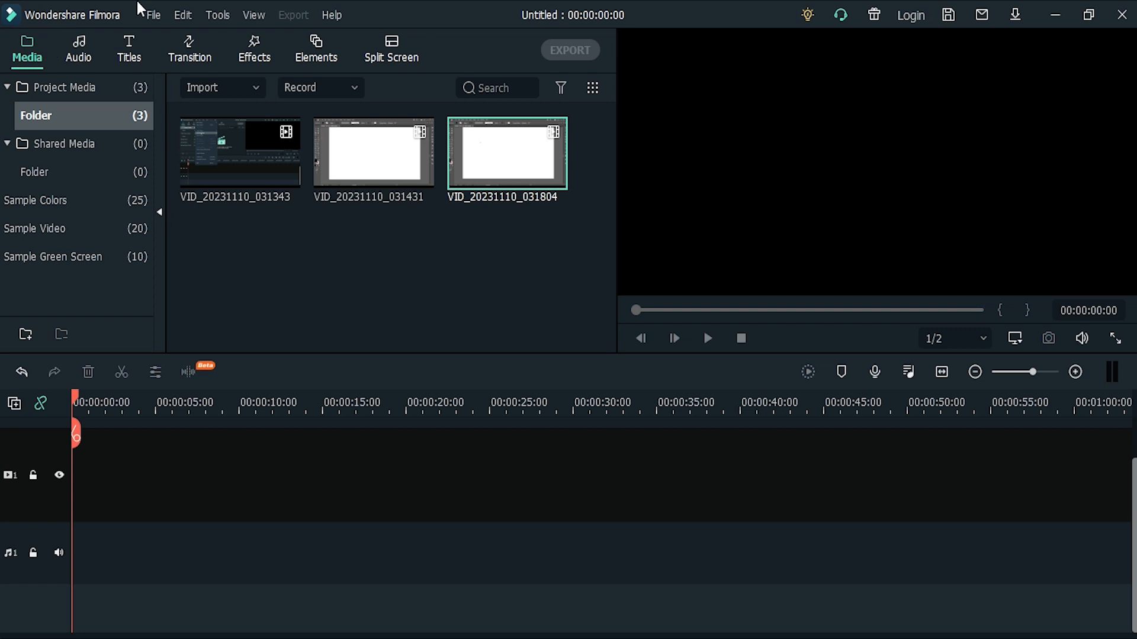
left_click(147, 9)
mouse_move(186, 159)
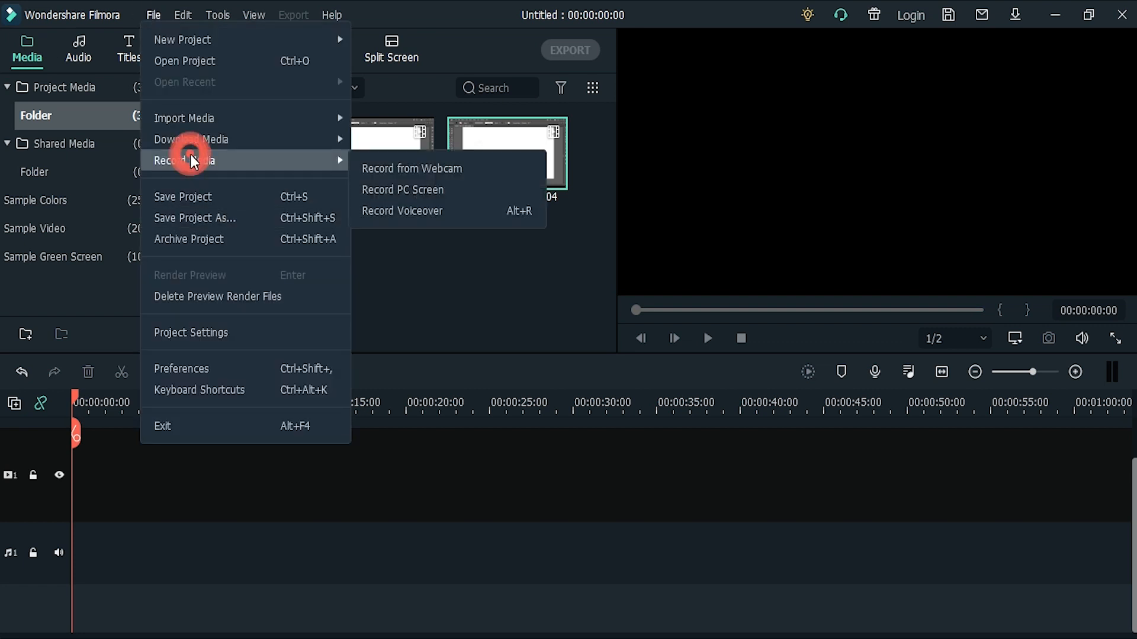